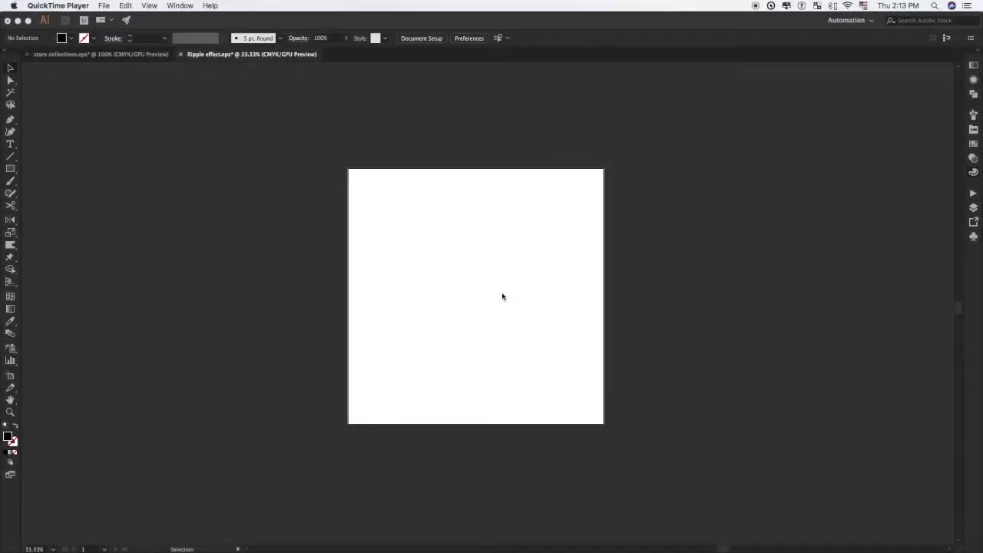
Paste the copied number block in front onto the artboard.
{"action": "key", "text": "super+f"}
{"action": "left_click", "coordinate": [482, 312]}
{"action": "key", "text": "super+f"}
{"action": "left_click", "coordinate": [675, 309]}
{"action": "left_click", "coordinate": [551, 238]}
{"action": "left_click", "coordinate": [729, 238]}
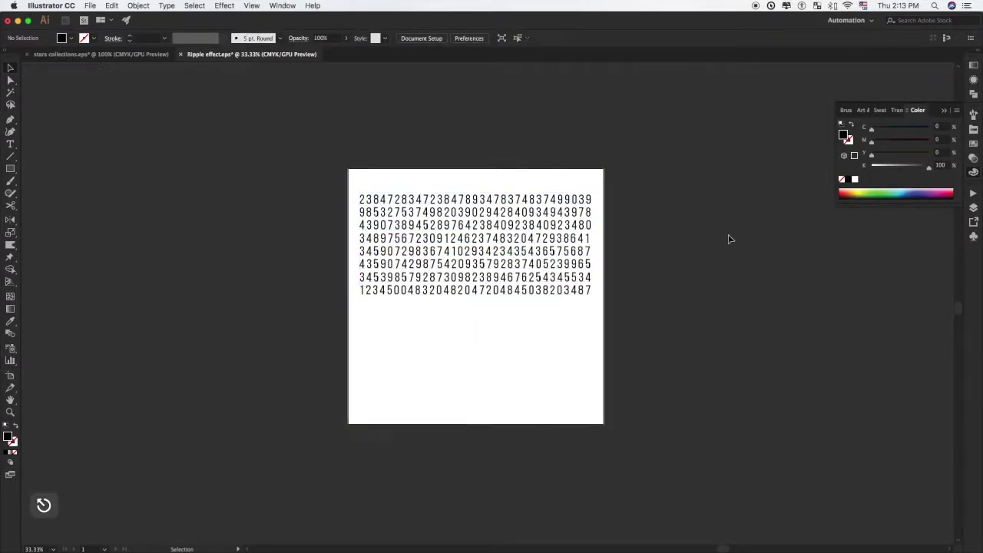
Place a copy directly beneath, nudge it up to close the gap, and select both blocks.
{"action": "left_click_drag", "start_coordinate": [574, 215], "coordinate": [576, 310]}
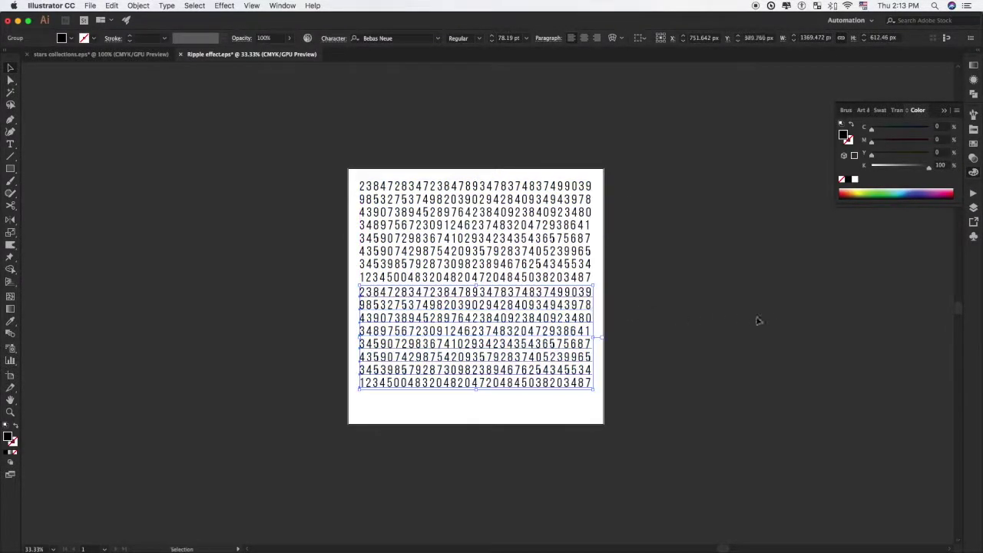
{"action": "left_click", "coordinate": [758, 321]}
{"action": "scroll", "coordinate": [500, 292], "scroll_direction": "up", "scroll_amount": 1}
{"action": "left_click", "coordinate": [500, 292]}
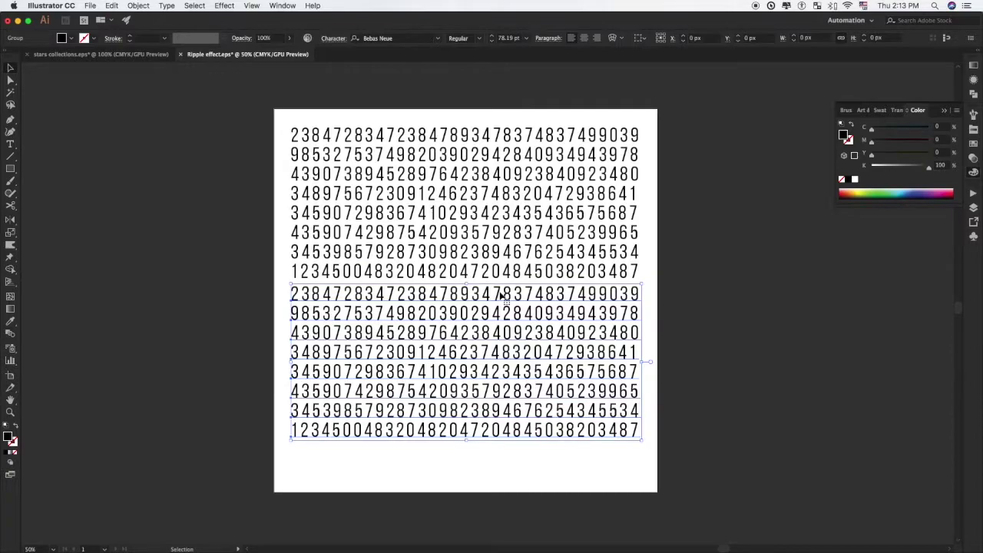
{"action": "key", "text": "Up"}
{"action": "key", "text": "Up"}
{"action": "key", "text": "Up"}
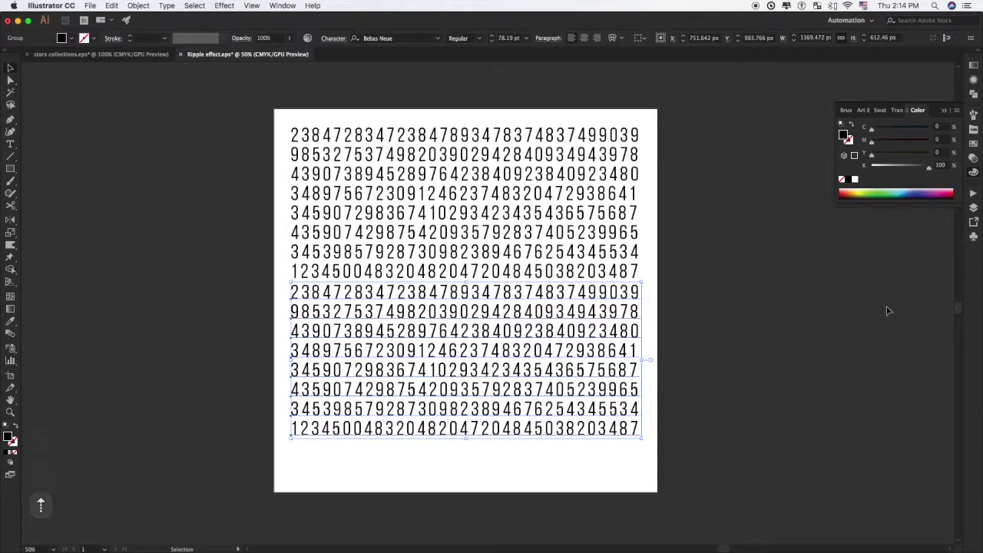
{"action": "key", "text": "super+shift+a"}
{"action": "left_click", "coordinate": [549, 301]}
{"action": "key", "text": "super+shift+a"}
{"action": "left_click_drag", "start_coordinate": [263, 121], "coordinate": [686, 470]}
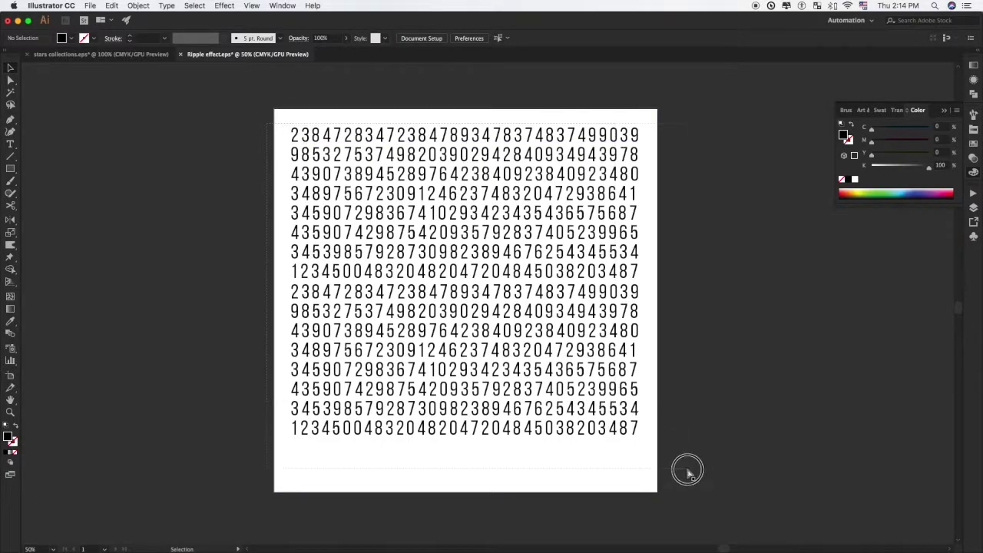
Group the two blocks, shrink the grid about its centre, and centre it on the artboard.
{"action": "key", "text": "super+g"}
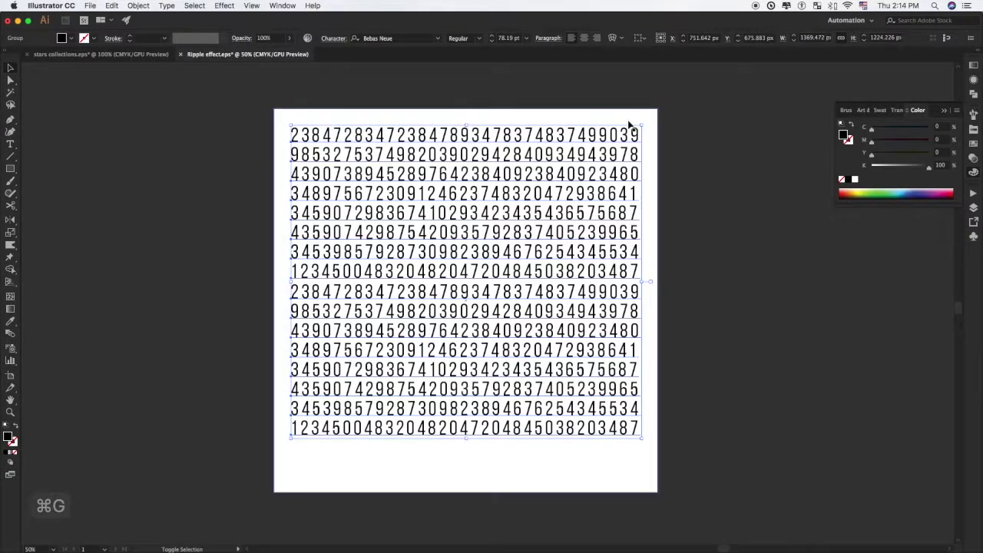
{"action": "left_click_drag", "start_coordinate": [638, 124], "coordinate": [599, 163]}
{"action": "left_click", "coordinate": [522, 220]}
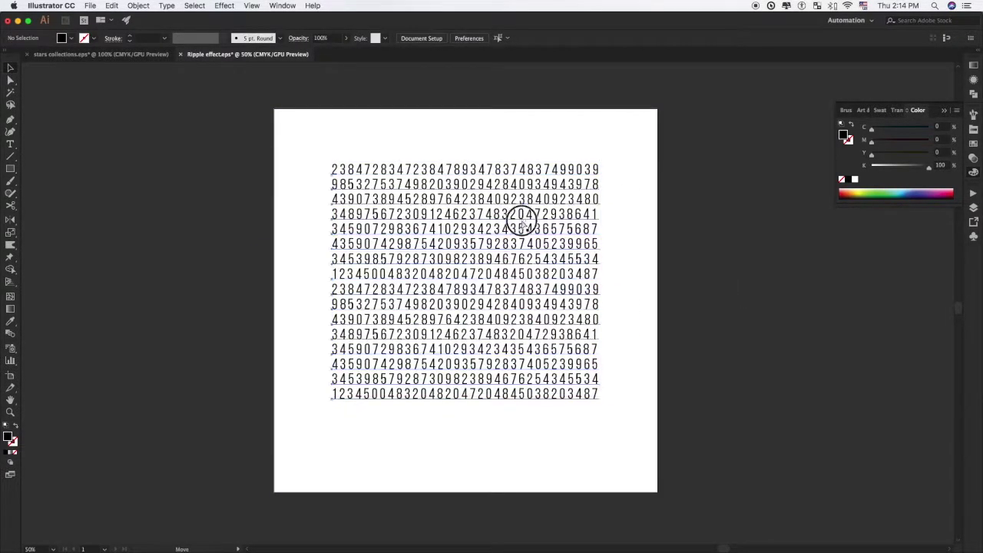
{"action": "left_click", "coordinate": [595, 158], "text": "shift"}
{"action": "left_click", "coordinate": [362, 38]}
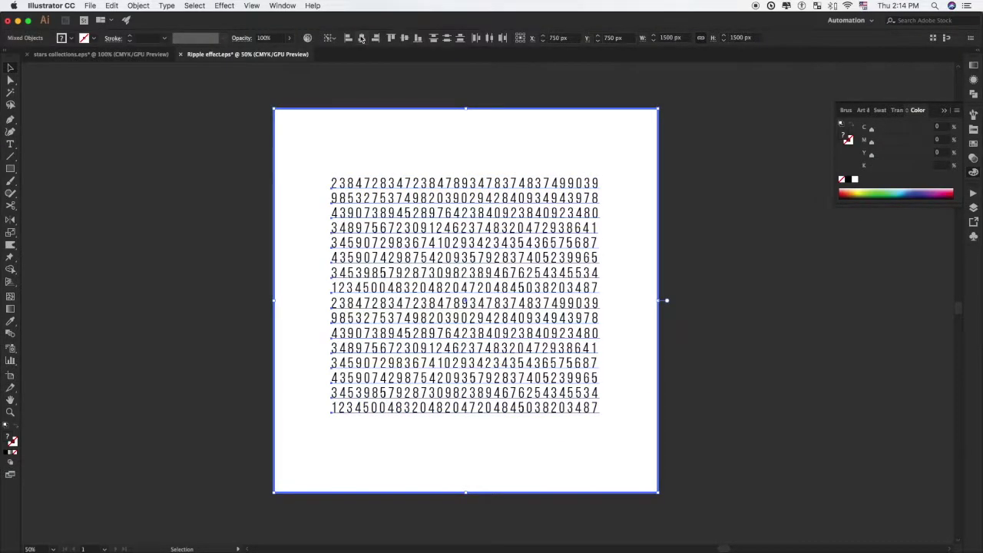
Enlarge the grid slightly, reselect it, and close the Color panel.
{"action": "left_click_drag", "start_coordinate": [669, 345], "coordinate": [638, 312]}
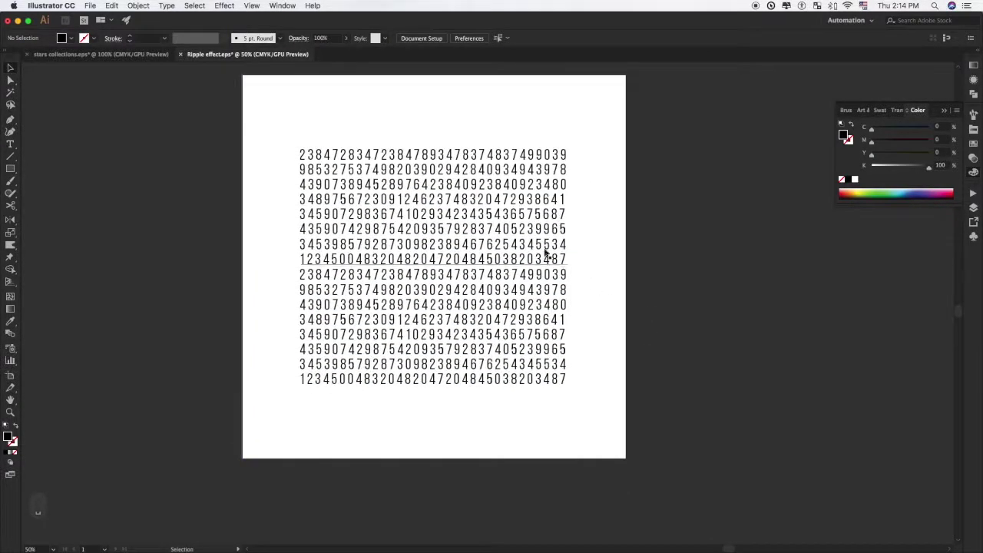
{"action": "left_click_drag", "start_coordinate": [701, 296], "coordinate": [756, 336]}
{"action": "left_click_drag", "start_coordinate": [628, 186], "coordinate": [632, 182]}
{"action": "left_click", "coordinate": [742, 257]}
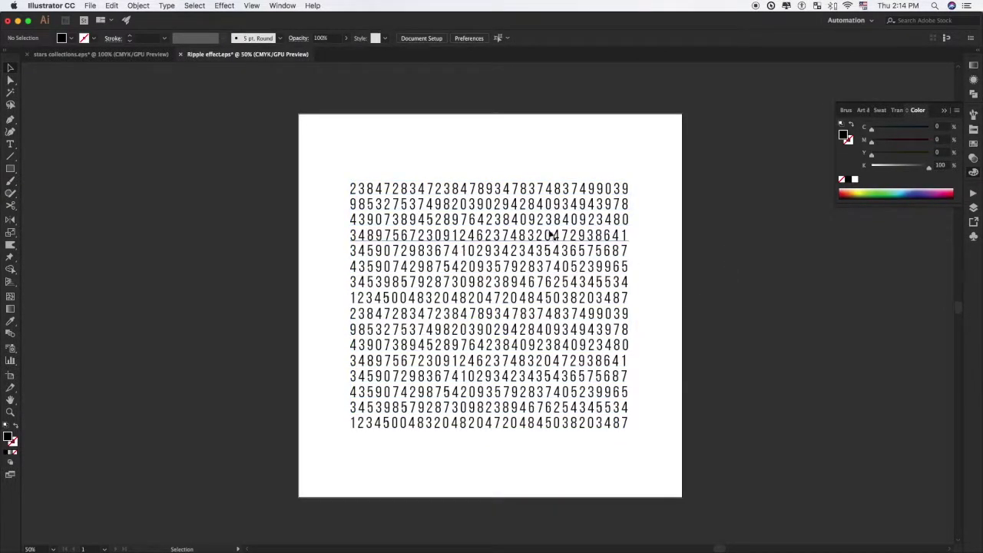
{"action": "left_click", "coordinate": [527, 307]}
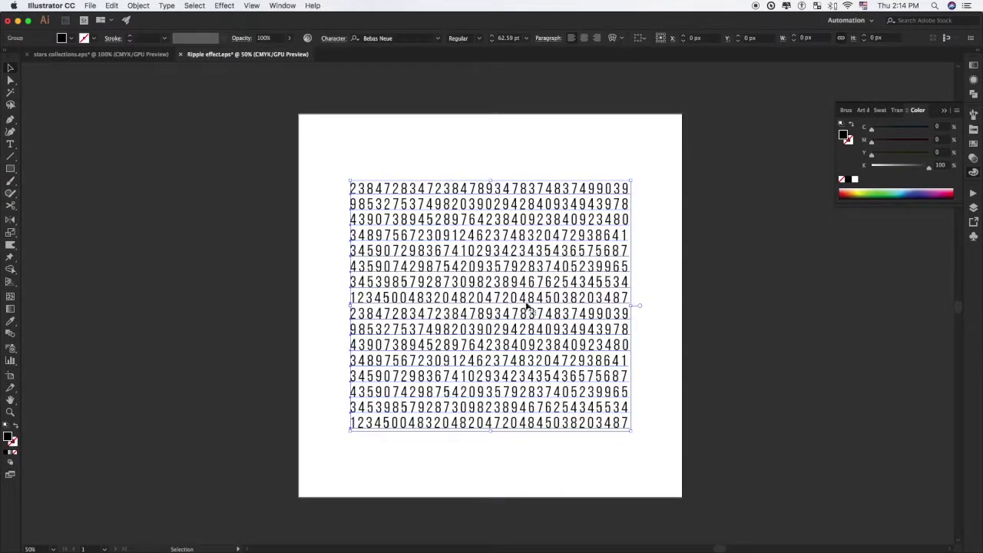
{"action": "left_click", "coordinate": [942, 111]}
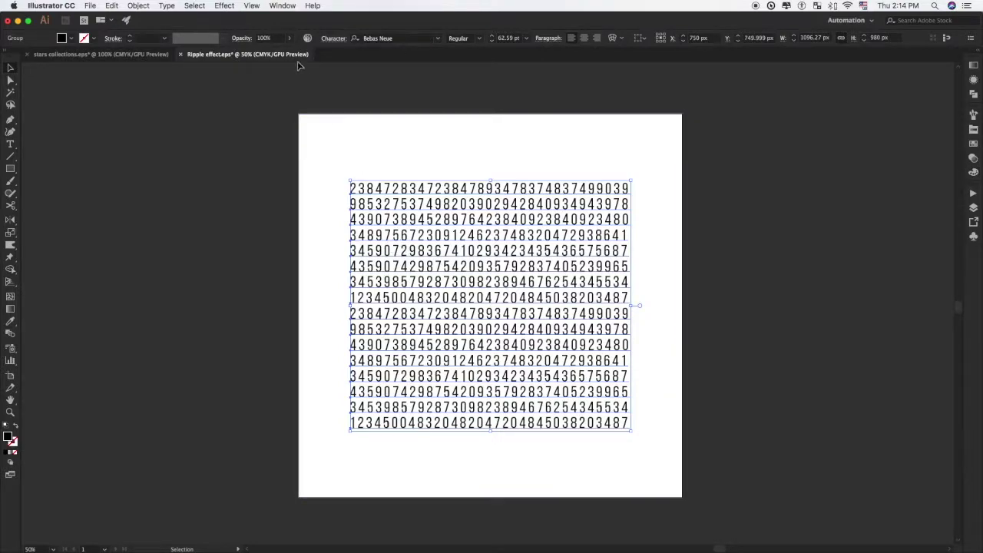
{"action": "left_click", "coordinate": [223, 6]}
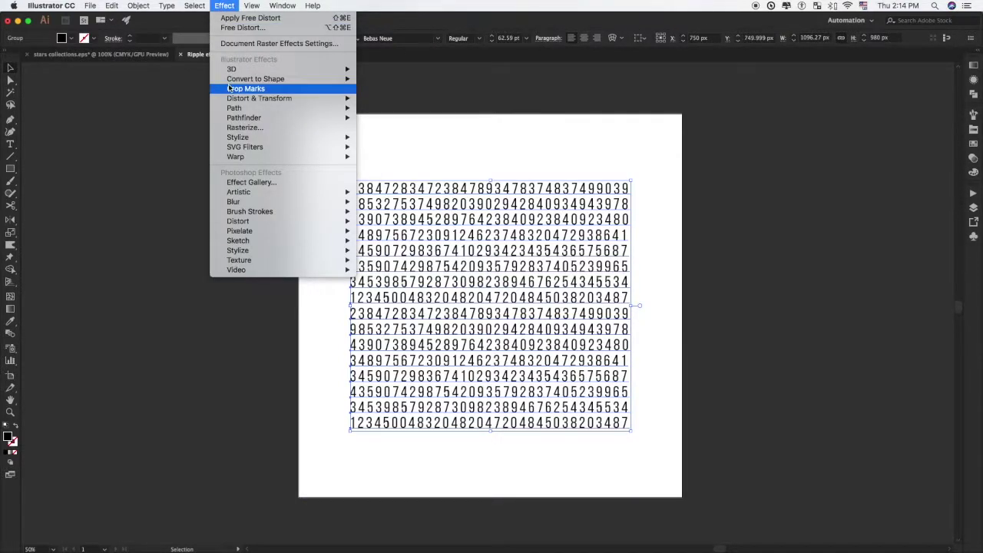
{"action": "mouse_move", "coordinate": [258, 98]}
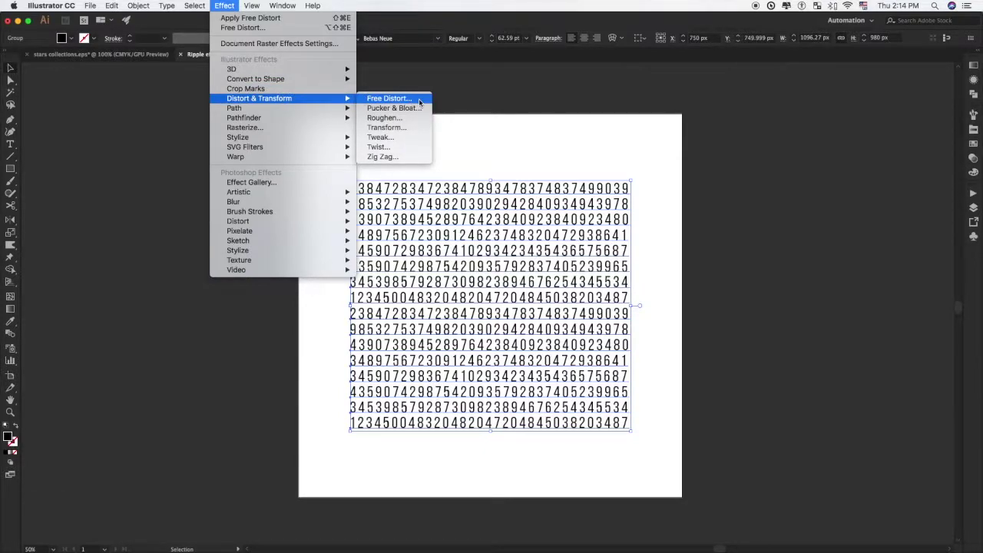
Apply Free Distort, dragging the top-right corner down toward the bottom-right into a concave sweep.
{"action": "key", "text": "ctrl+z"}
{"action": "key", "text": "ctrl+z"}
{"action": "key", "text": "ctrl+z"}
{"action": "key", "text": "ctrl+z"}
{"action": "key", "text": "ctrl+z"}
{"action": "key", "text": "ctrl+z"}
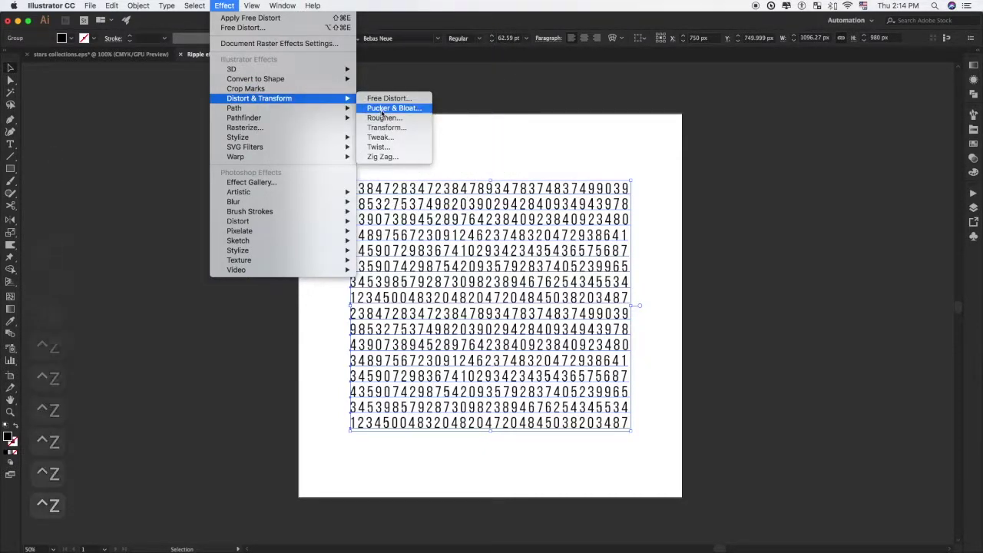
{"action": "left_click", "coordinate": [395, 98]}
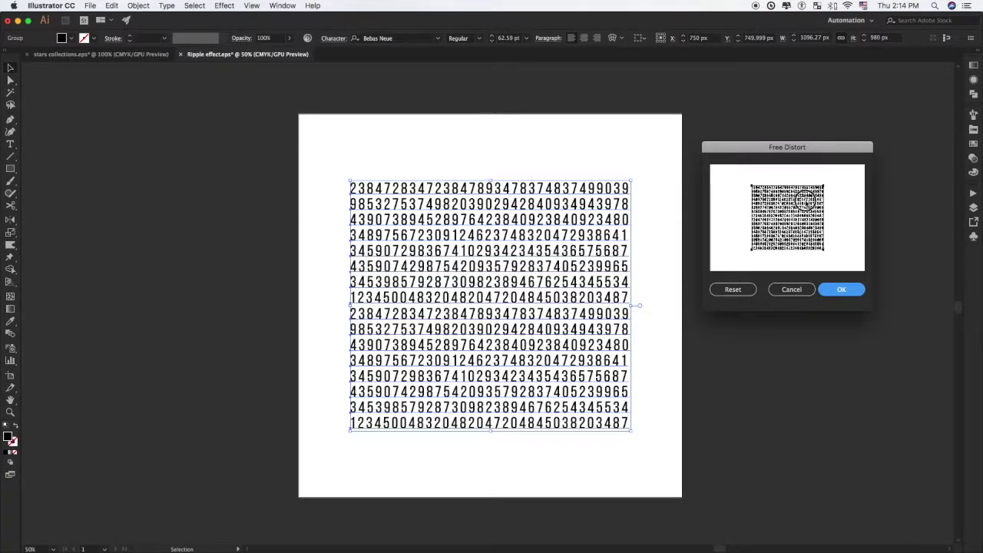
{"action": "left_click_drag", "start_coordinate": [824, 189], "coordinate": [781, 216]}
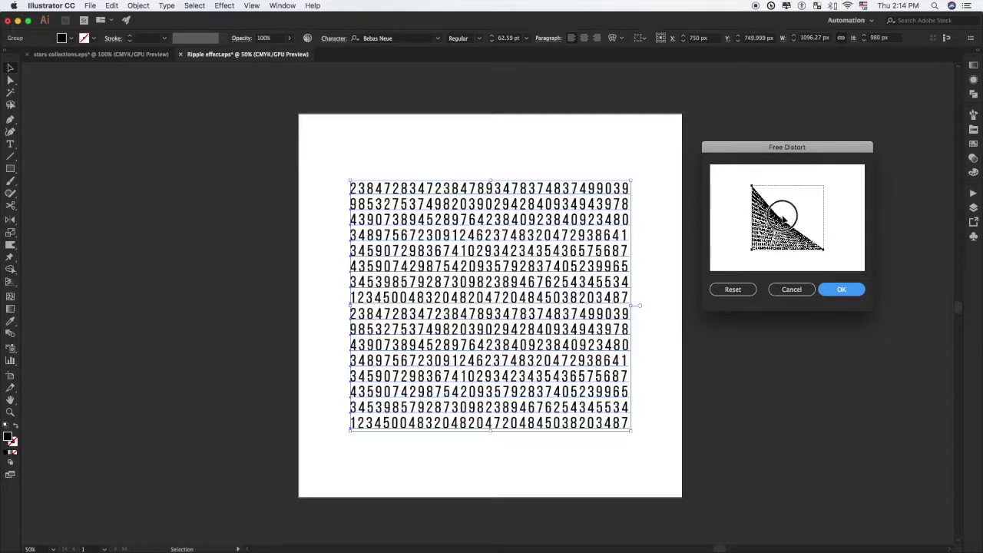
{"action": "left_click_drag", "start_coordinate": [781, 216], "coordinate": [818, 247]}
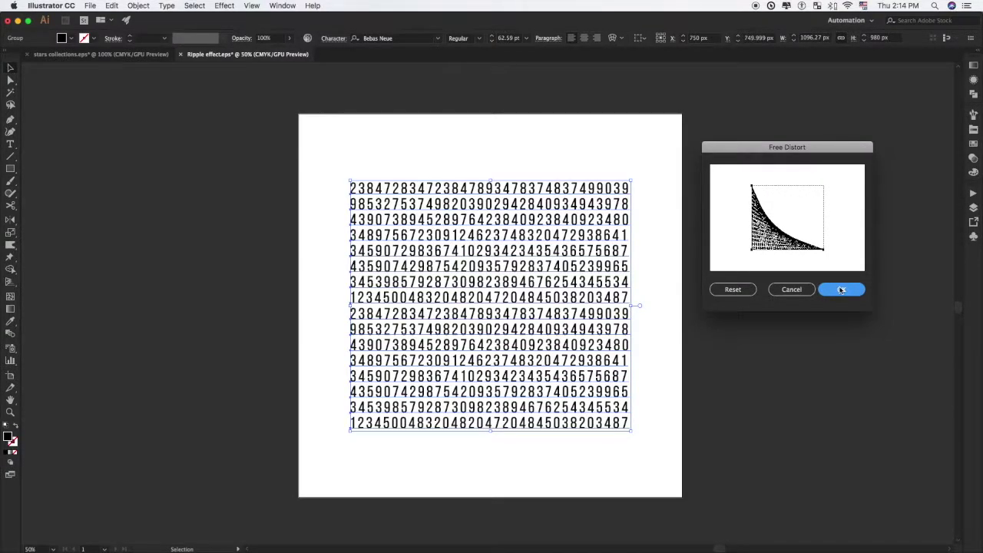
{"action": "left_click", "coordinate": [839, 289]}
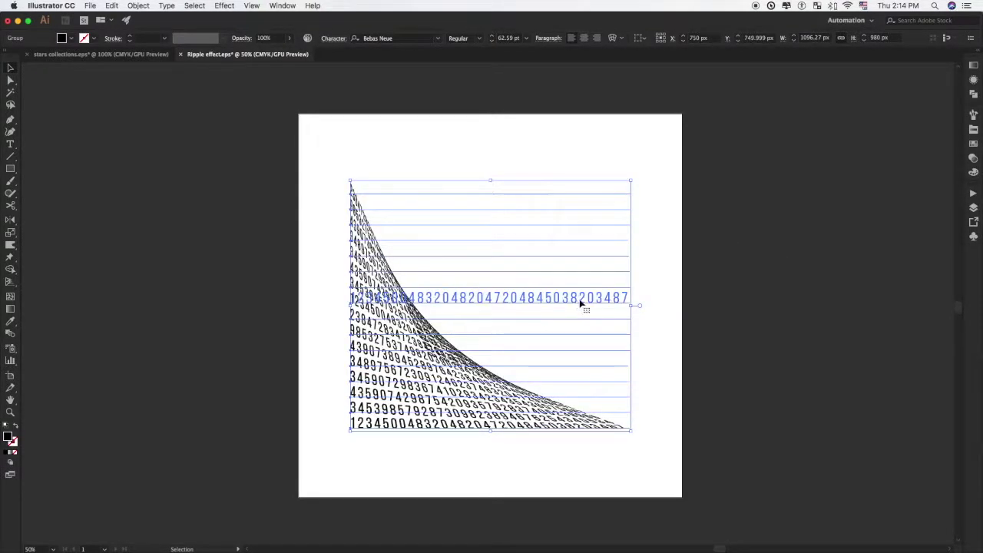
{"action": "left_click", "coordinate": [754, 266]}
Copy the warped grid, undo to restore the straight one, and paste the warped copy right of the artboard.
{"action": "left_click", "coordinate": [499, 422]}
{"action": "key", "text": "super+c"}
{"action": "key", "text": "super+z"}
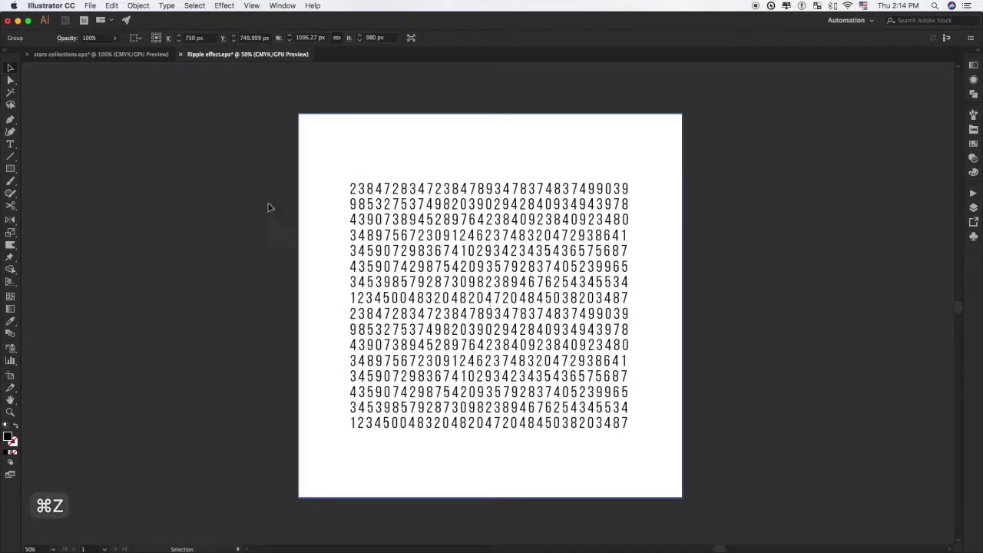
{"action": "key", "text": "super+f"}
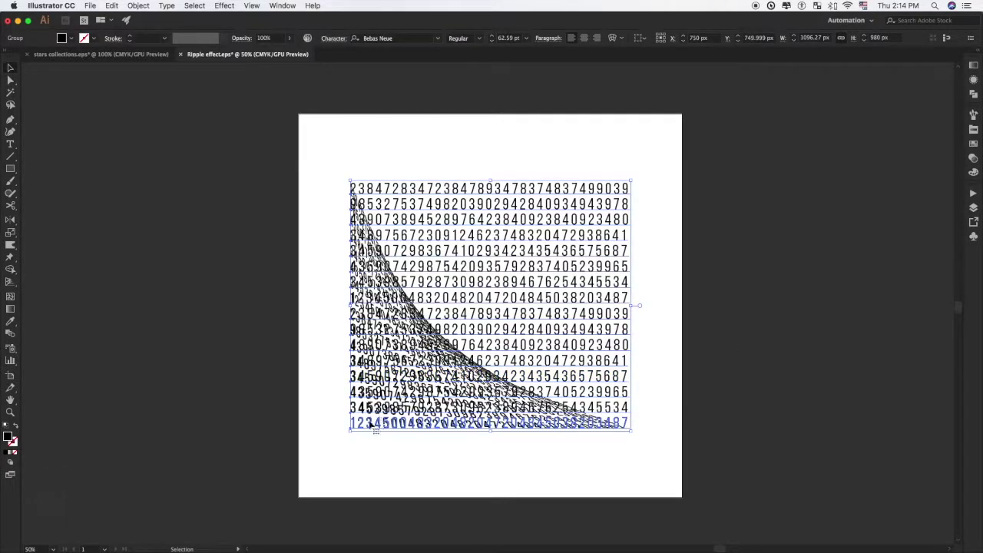
{"action": "mouse_move", "coordinate": [376, 430]}
{"action": "left_mouse_down"}
{"action": "mouse_move", "coordinate": [603, 362]}
{"action": "mouse_move", "coordinate": [676, 361]}
{"action": "left_mouse_up"}
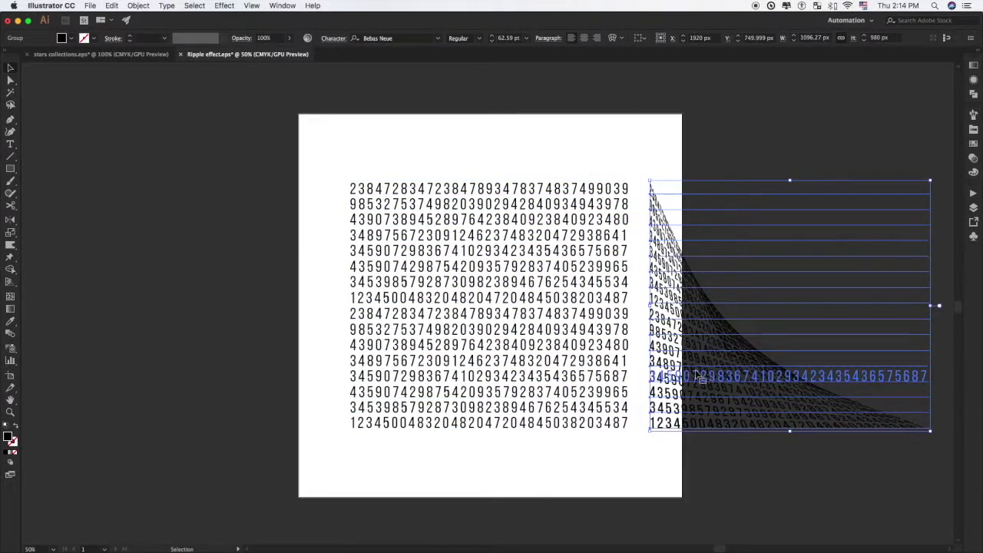
{"action": "scroll", "coordinate": [691, 380], "scroll_direction": "right", "scroll_amount": 5}
{"action": "left_click_drag", "start_coordinate": [499, 366], "coordinate": [637, 367]}
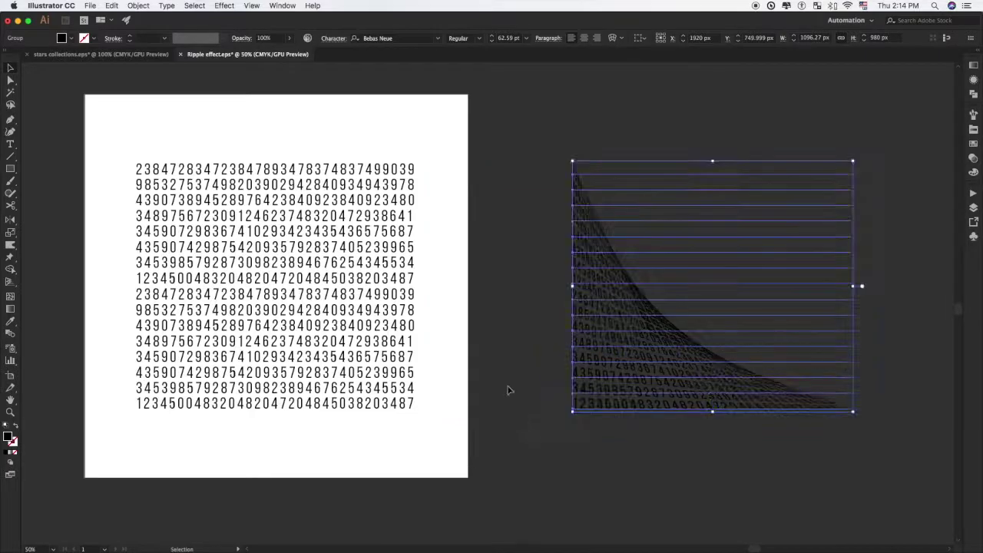
{"action": "left_click", "coordinate": [511, 403]}
{"action": "left_click_drag", "start_coordinate": [549, 379], "coordinate": [651, 380]}
Copy the straight grid and place a duplicate left of the artboard.
{"action": "right_click", "coordinate": [480, 240]}
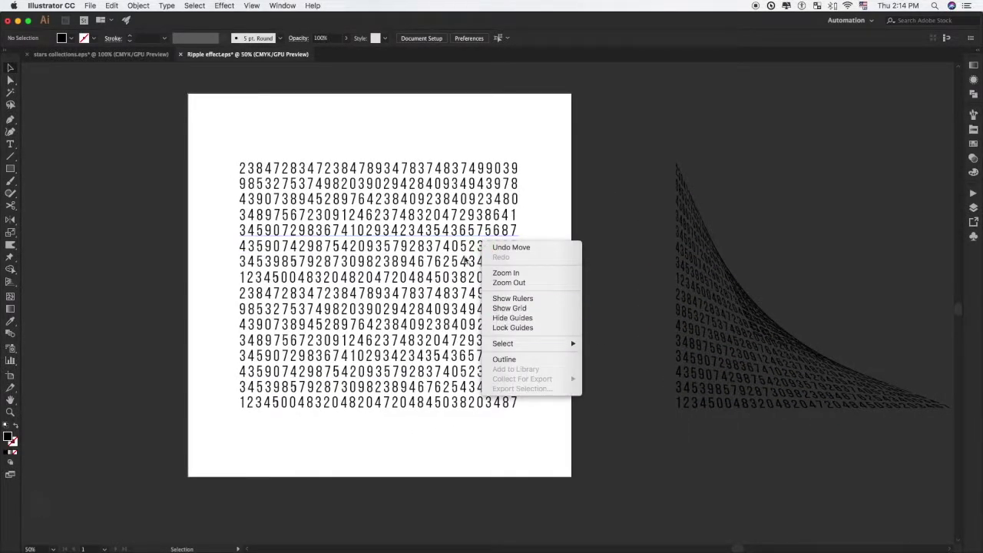
{"action": "left_click", "coordinate": [461, 240]}
{"action": "left_click", "coordinate": [457, 230]}
{"action": "key", "text": "ctrl+c"}
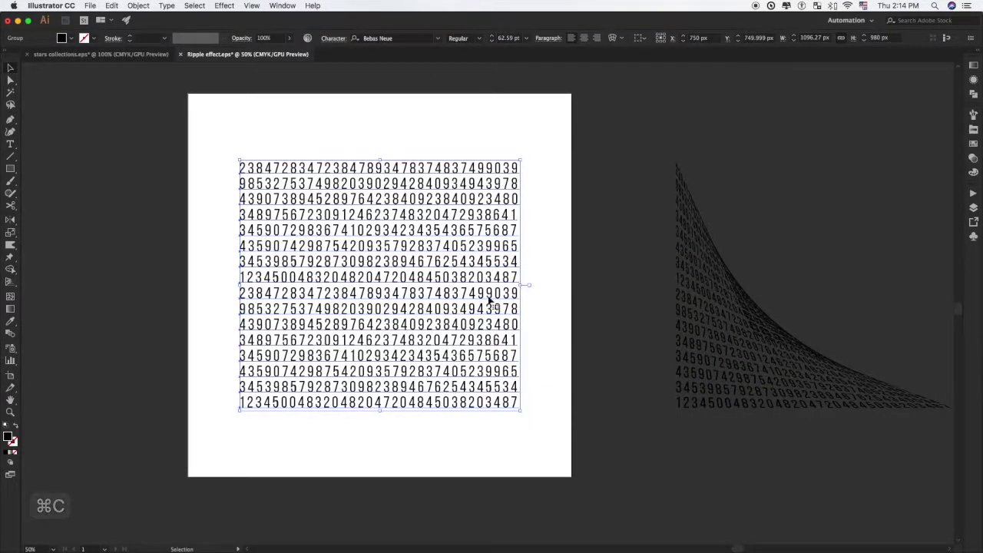
{"action": "left_click_drag", "start_coordinate": [472, 274], "coordinate": [147, 274]}
{"action": "left_click", "coordinate": [340, 182]}
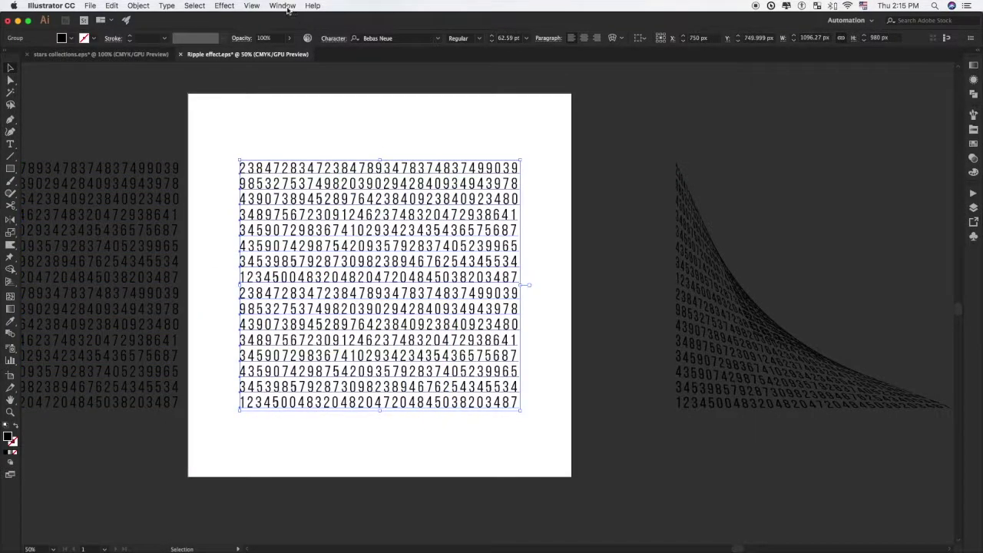
{"action": "left_click", "coordinate": [224, 5]}
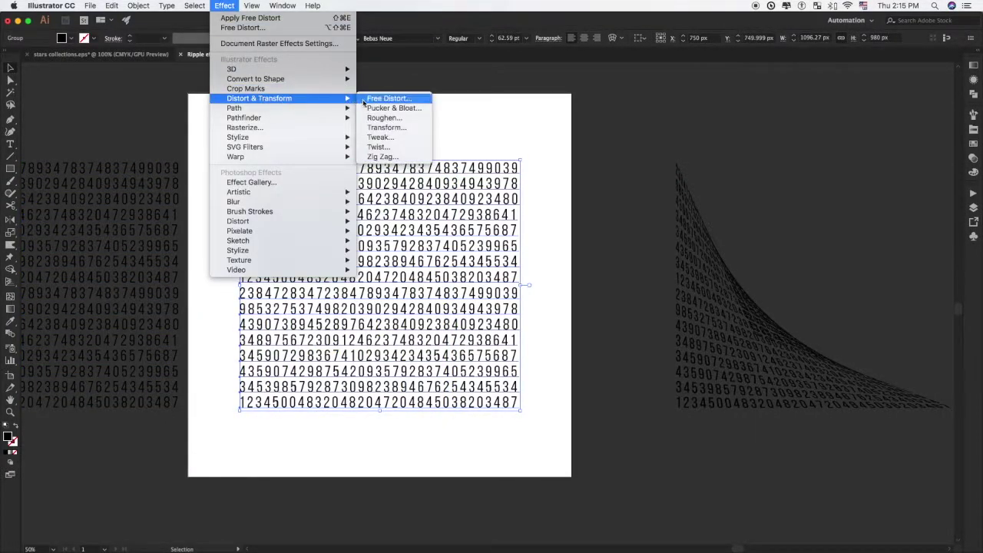
{"action": "left_click", "coordinate": [388, 98]}
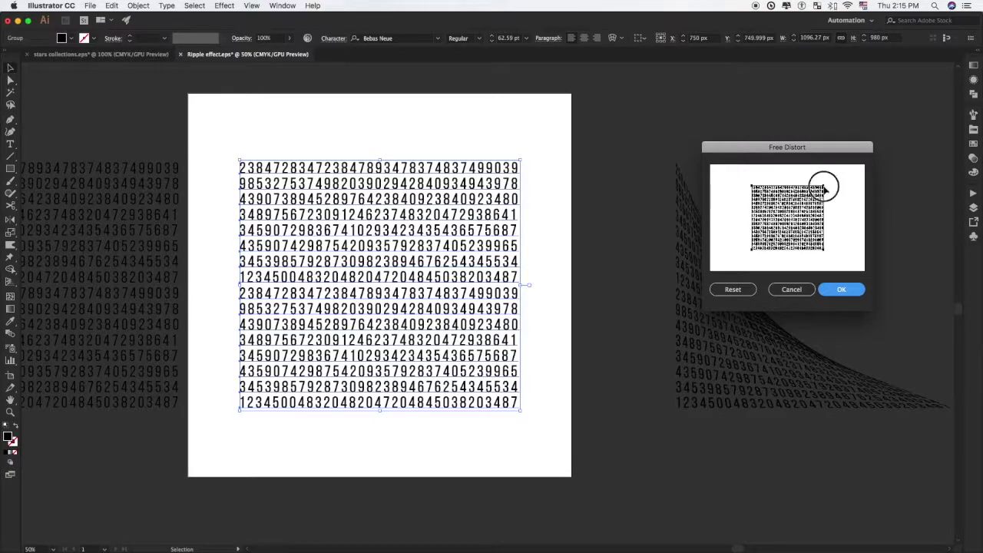
Free Distort the central grid, pulling the top-right corner past the bottom-left into a leftward spike.
{"action": "left_click_drag", "start_coordinate": [823, 186], "coordinate": [766, 238]}
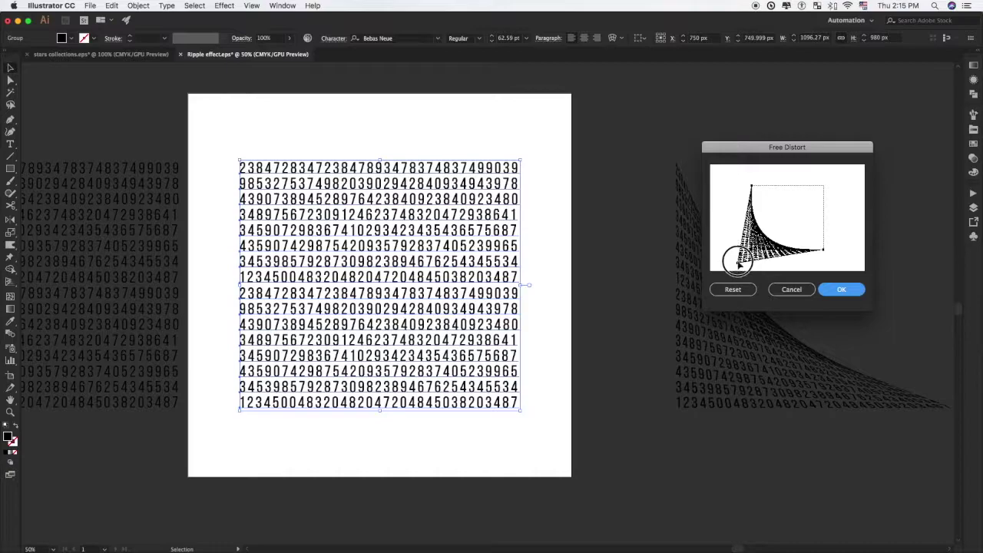
{"action": "mouse_move", "coordinate": [767, 238]}
{"action": "left_mouse_down"}
{"action": "mouse_move", "coordinate": [701, 275]}
{"action": "mouse_move", "coordinate": [724, 230]}
{"action": "left_mouse_up"}
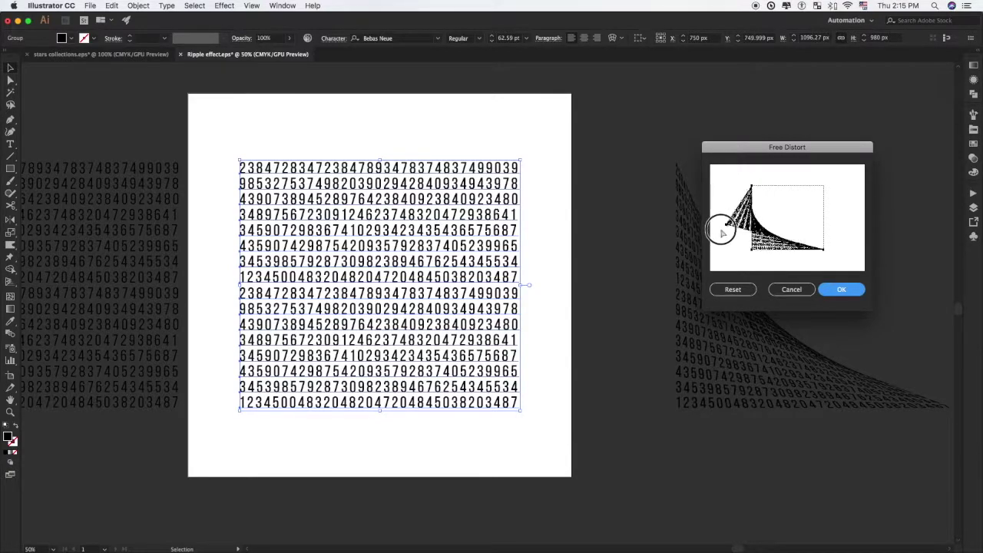
{"action": "left_click", "coordinate": [839, 292]}
Move the warped central grid up and to the right.
{"action": "left_click", "coordinate": [592, 200]}
{"action": "left_click_drag", "start_coordinate": [278, 311], "coordinate": [361, 271]}
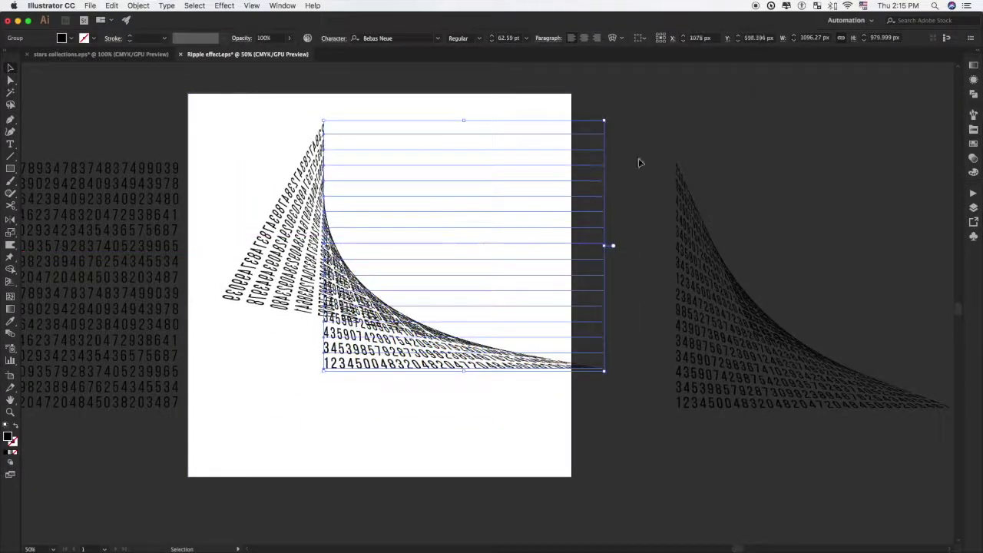
{"action": "left_click", "coordinate": [584, 284]}
{"action": "scroll", "coordinate": [520, 357], "scroll_direction": "left", "scroll_amount": 5}
{"action": "scroll", "coordinate": [522, 360], "scroll_direction": "down", "scroll_amount": 1, "text": "alt"}
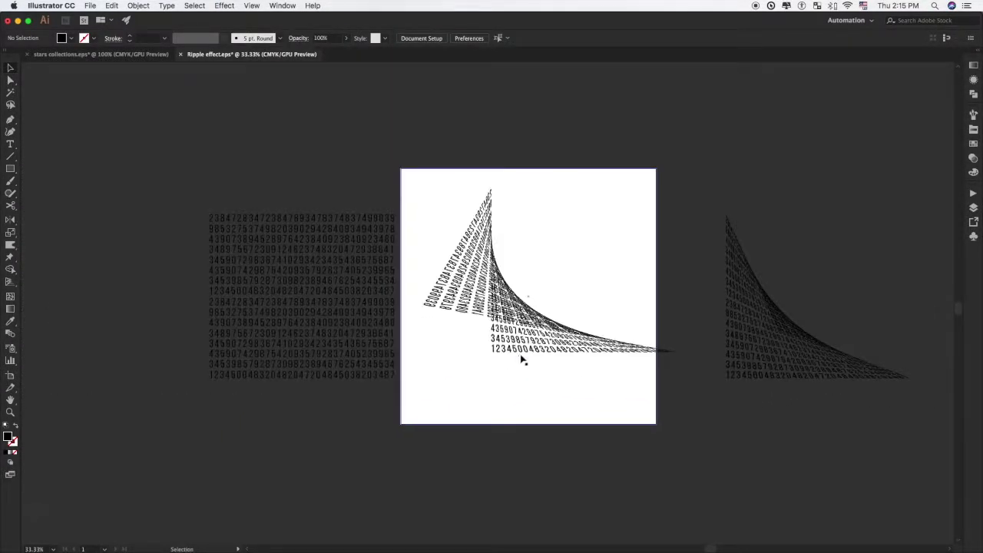
Drag the artboard's right edge outward so it spans all three shapes.
{"action": "key", "text": "shift+o"}
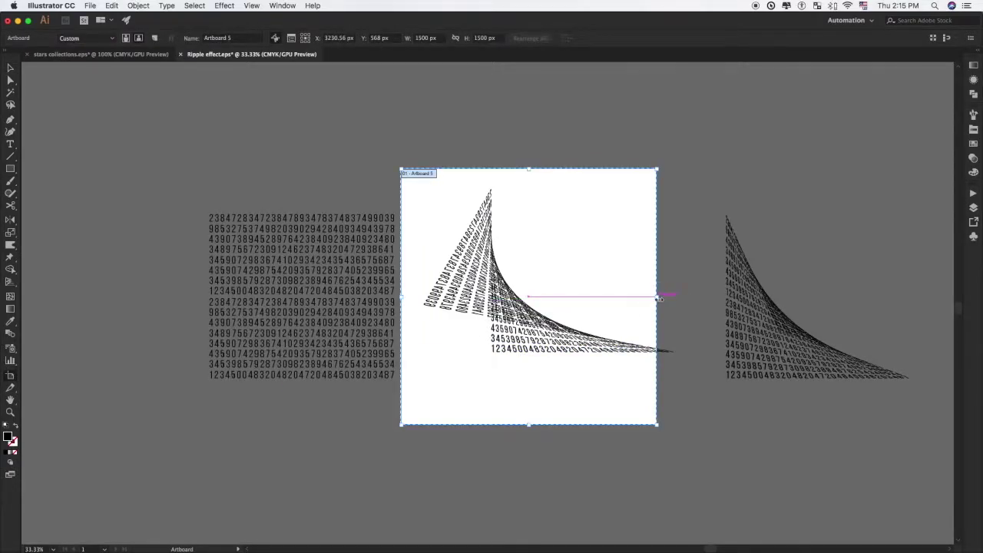
{"action": "left_click_drag", "start_coordinate": [658, 298], "coordinate": [944, 296]}
{"action": "key", "text": "v"}
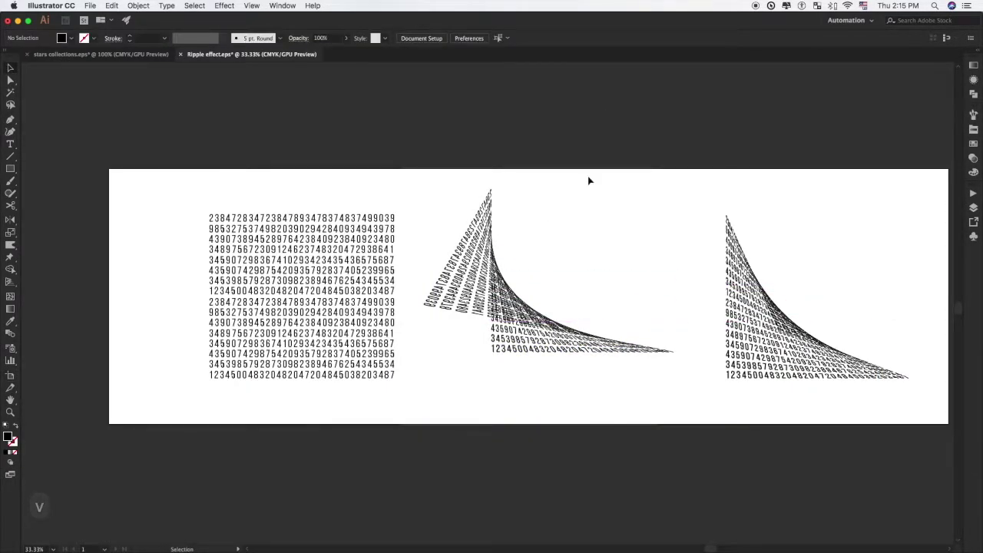
{"action": "scroll", "coordinate": [537, 322], "scroll_direction": "right", "scroll_amount": 5}
Delete an accidental copy of the curved shape and select the plain number block.
{"action": "mouse_move", "coordinate": [588, 329]}
{"action": "left_mouse_down"}
{"action": "mouse_move", "coordinate": [584, 272]}
{"action": "mouse_move", "coordinate": [444, 326]}
{"action": "left_mouse_up"}
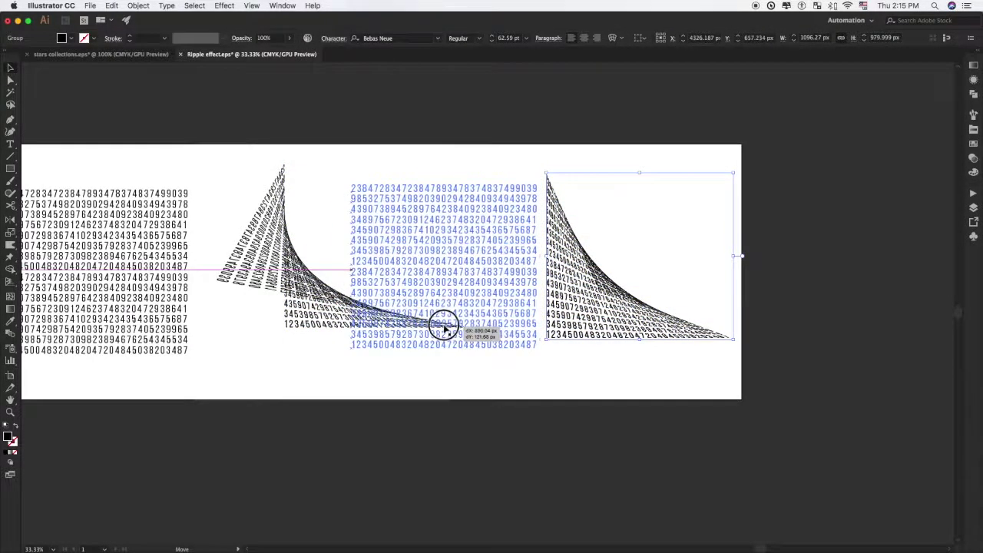
{"action": "mouse_move", "coordinate": [444, 326]}
{"action": "left_mouse_down"}
{"action": "mouse_move", "coordinate": [484, 326]}
{"action": "mouse_move", "coordinate": [487, 343]}
{"action": "left_mouse_up"}
{"action": "key", "text": "Delete"}
{"action": "left_click_drag", "start_coordinate": [152, 348], "coordinate": [460, 373]}
{"action": "left_click", "coordinate": [460, 368]}
{"action": "left_click", "coordinate": [224, 6]}
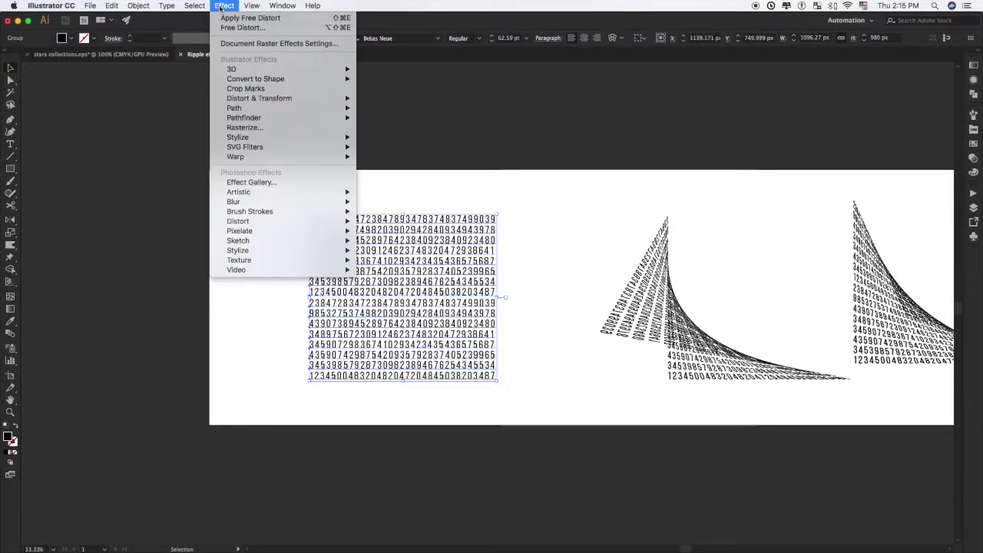
{"action": "mouse_move", "coordinate": [259, 98]}
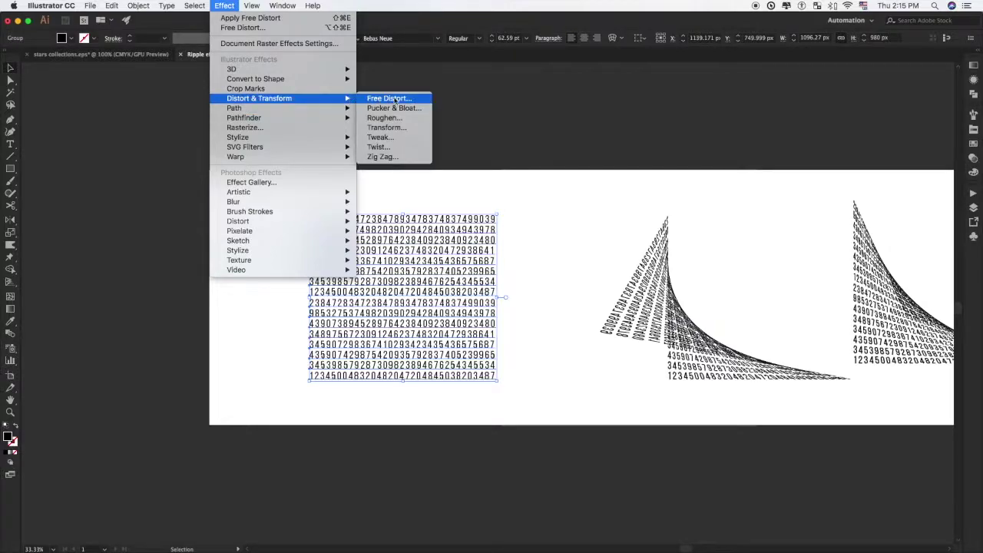
Free Distort the plain block into a triangle via its top-right and lower-left corners, then shift it 36 px left.
{"action": "left_click", "coordinate": [394, 98]}
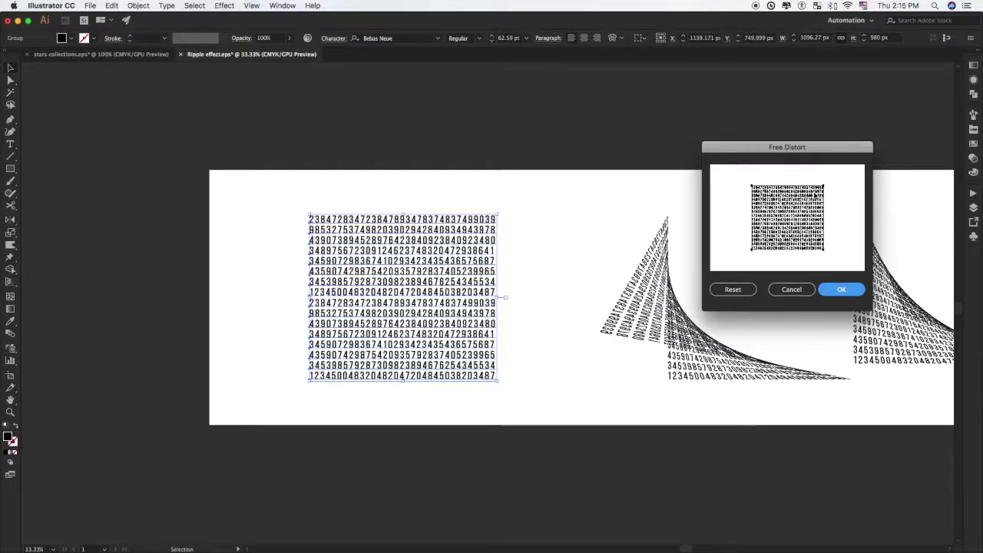
{"action": "left_click_drag", "start_coordinate": [824, 185], "coordinate": [734, 206]}
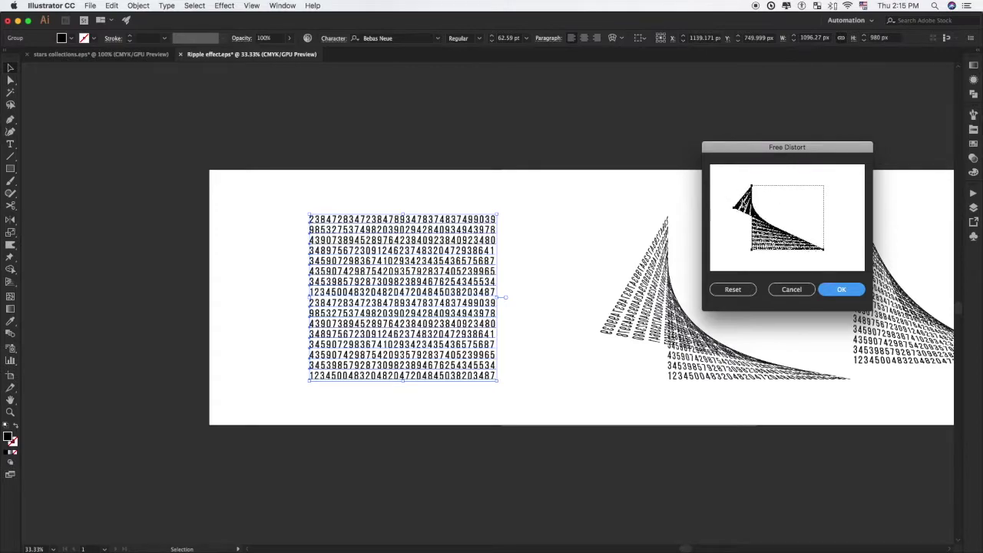
{"action": "left_click_drag", "start_coordinate": [752, 188], "coordinate": [815, 174]}
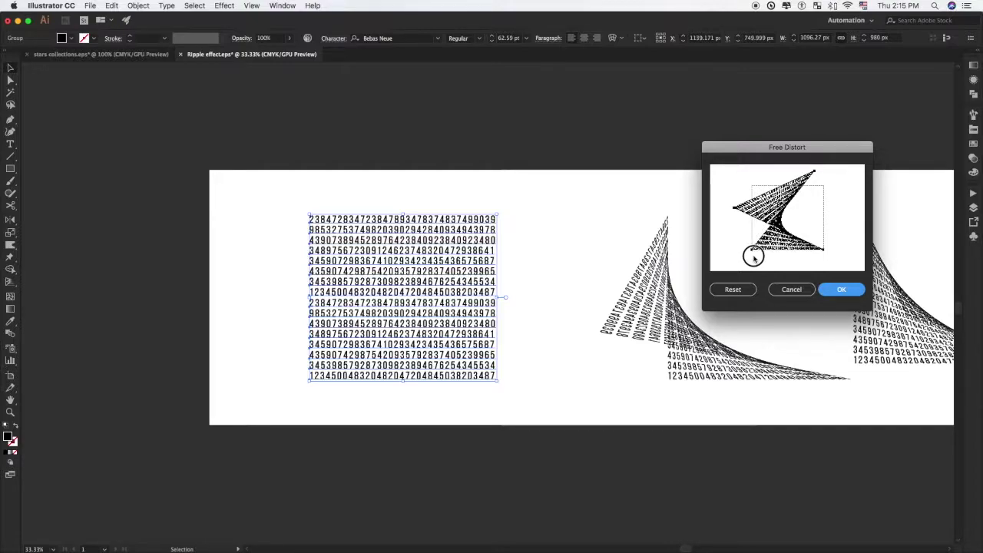
{"action": "left_click_drag", "start_coordinate": [751, 251], "coordinate": [823, 248]}
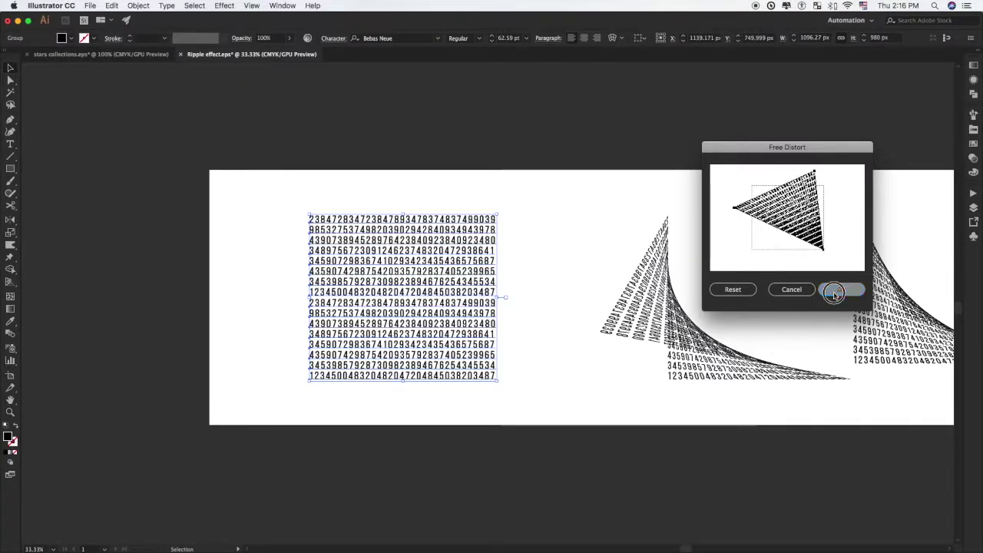
{"action": "left_click", "coordinate": [834, 294]}
{"action": "left_click", "coordinate": [604, 454]}
{"action": "left_click_drag", "start_coordinate": [436, 281], "coordinate": [407, 281]}
Reflect the number triangle across the Vertical axis.
{"action": "left_click_drag", "start_coordinate": [451, 311], "coordinate": [419, 311]}
{"action": "left_click", "coordinate": [11, 221]}
{"action": "left_click", "coordinate": [271, 308], "text": "alt"}
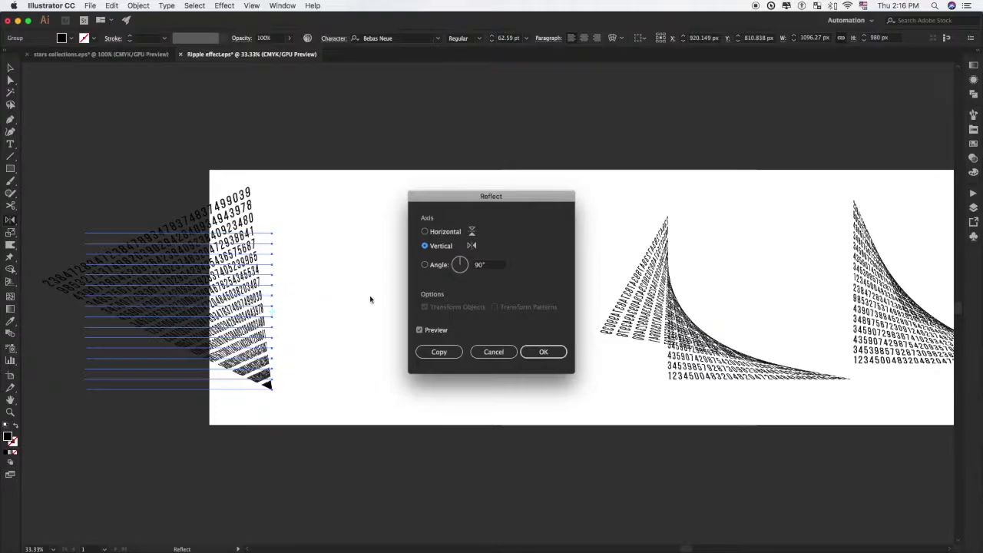
{"action": "left_click", "coordinate": [541, 352]}
Move the mirrored triangle back onto the left side of the artboard.
{"action": "key", "text": "v"}
{"action": "left_click", "coordinate": [301, 125]}
{"action": "left_click_drag", "start_coordinate": [242, 302], "coordinate": [398, 292]}
{"action": "left_click", "coordinate": [382, 227]}
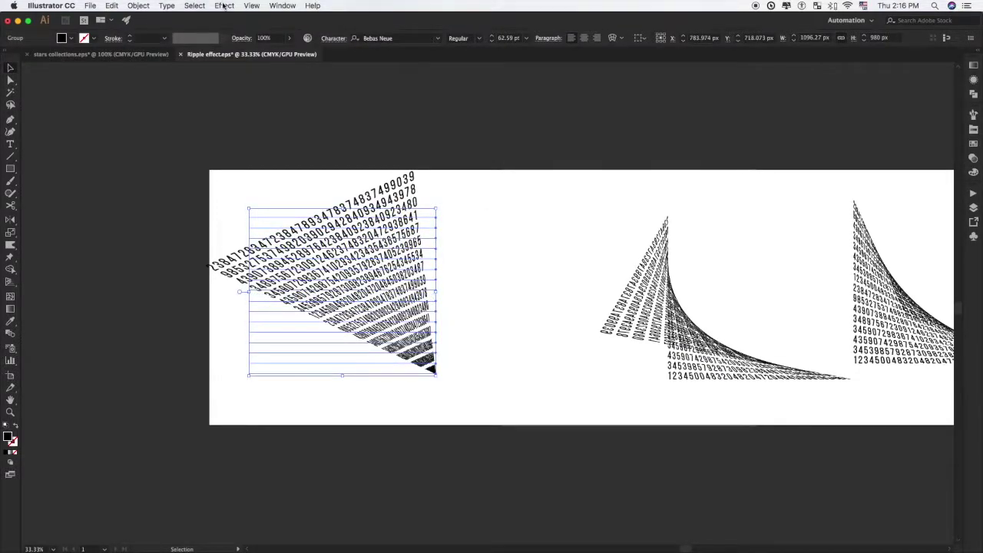
{"action": "left_click", "coordinate": [978, 52]}
Edit the triangle's Free Distort in Appearance, pulling its left corner up-right into a narrow tapering wedge.
{"action": "left_click", "coordinate": [909, 59]}
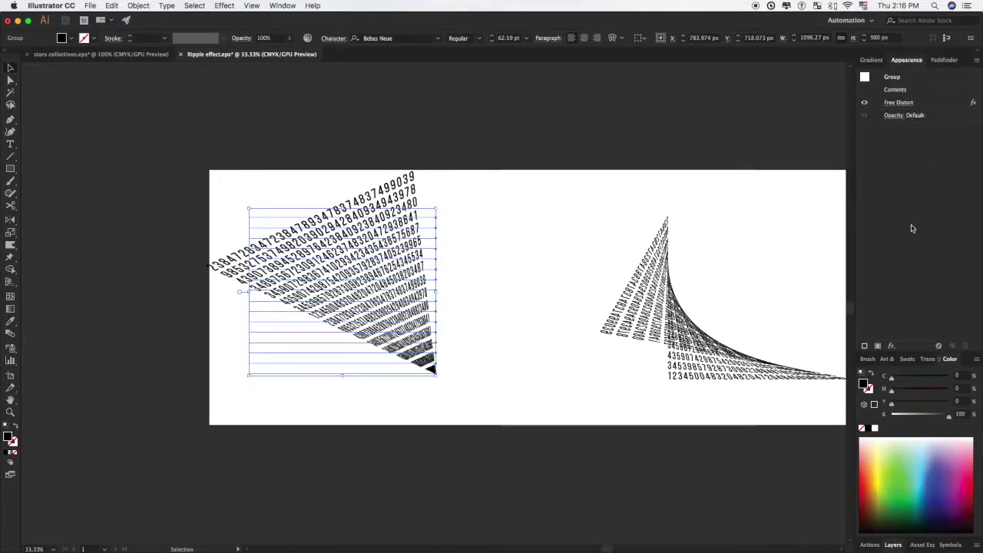
{"action": "left_click", "coordinate": [899, 103]}
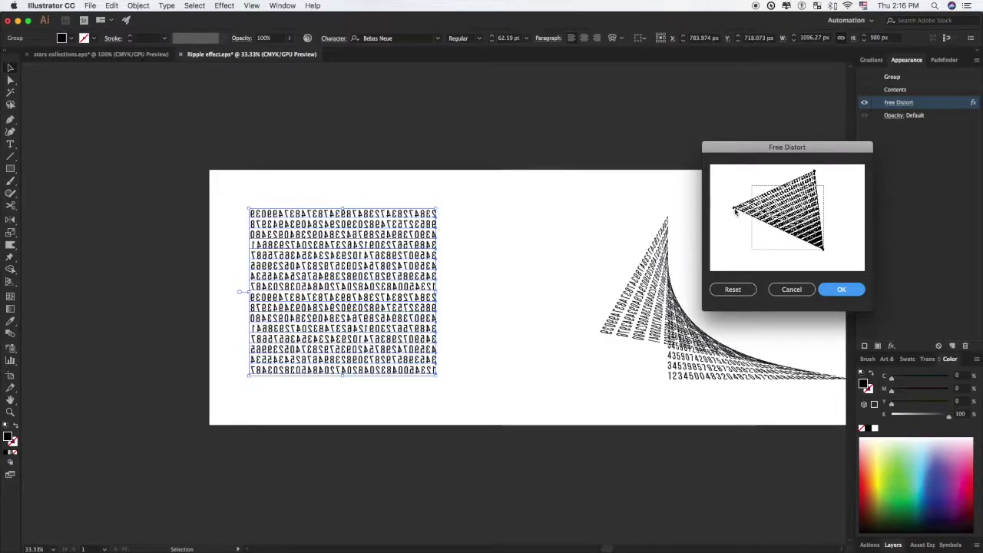
{"action": "left_click_drag", "start_coordinate": [736, 210], "coordinate": [735, 213]}
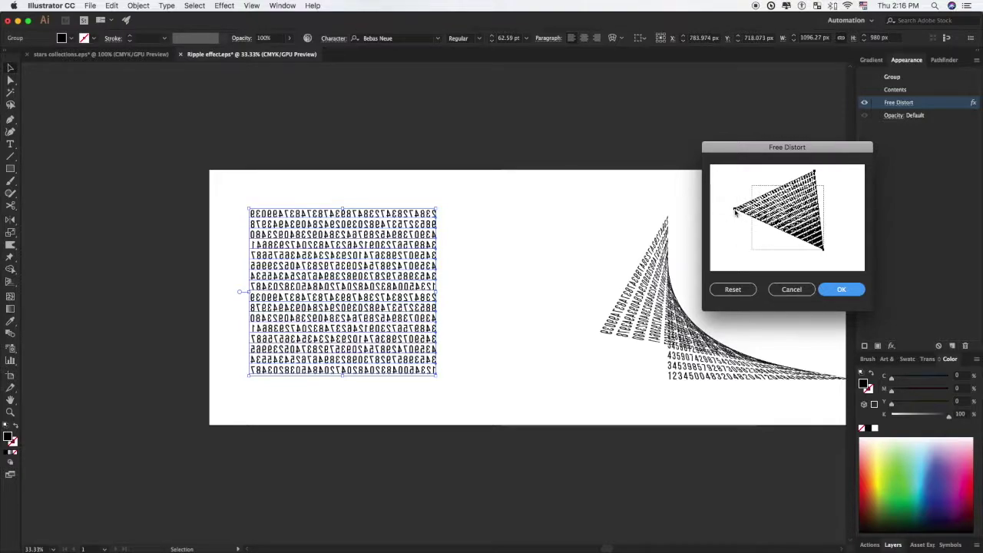
{"action": "mouse_move", "coordinate": [735, 211]}
{"action": "left_mouse_down"}
{"action": "mouse_move", "coordinate": [767, 198]}
{"action": "mouse_move", "coordinate": [766, 183]}
{"action": "mouse_move", "coordinate": [816, 174]}
{"action": "mouse_move", "coordinate": [807, 182]}
{"action": "left_mouse_up"}
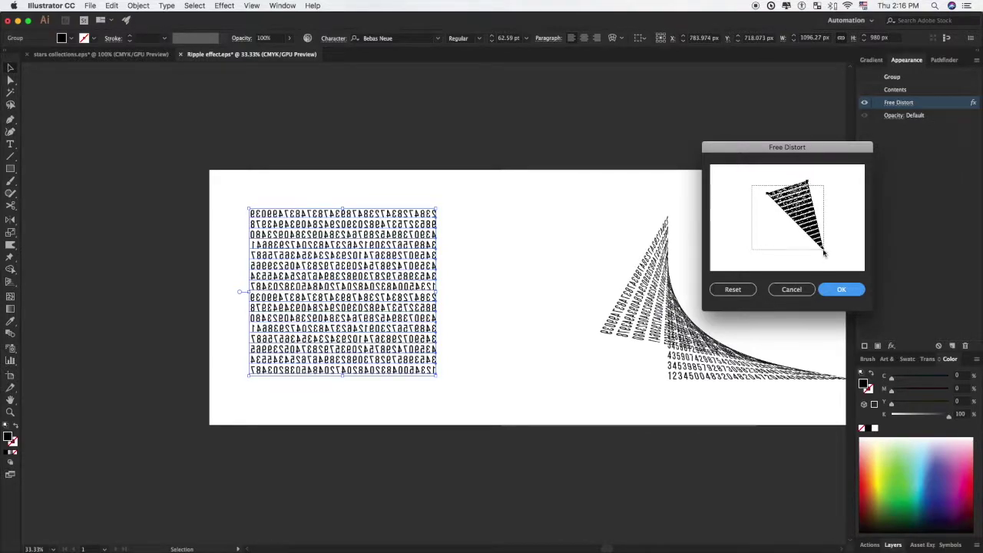
{"action": "left_click", "coordinate": [841, 288]}
{"action": "left_click", "coordinate": [470, 104]}
Shift the narrow number wedge about 90 px to the right.
{"action": "scroll", "coordinate": [430, 361], "scroll_direction": "up", "scroll_amount": 2}
{"action": "scroll", "coordinate": [430, 361], "scroll_direction": "down", "scroll_amount": 1}
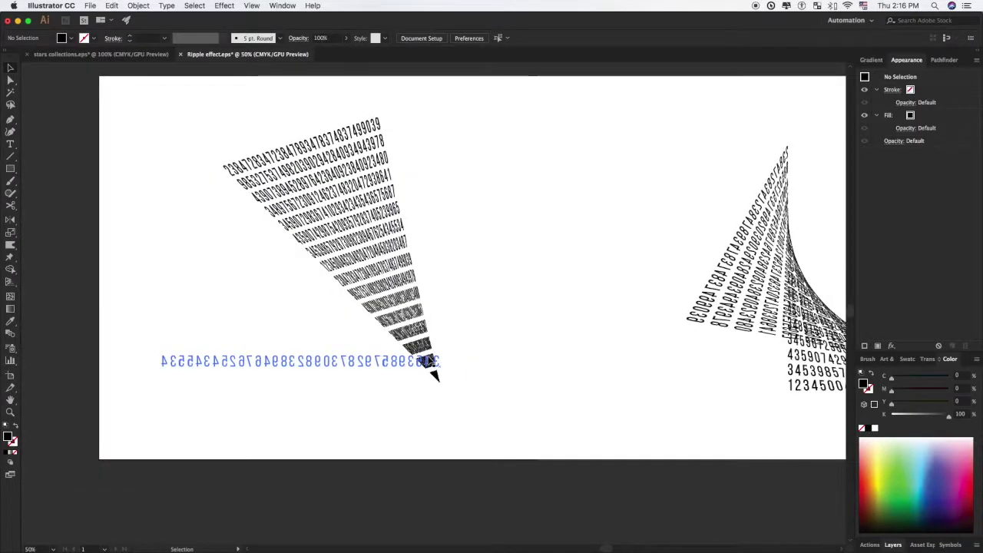
{"action": "scroll", "coordinate": [609, 458], "scroll_direction": "right", "scroll_amount": 5}
{"action": "left_click_drag", "start_coordinate": [291, 346], "coordinate": [361, 349]}
{"action": "left_click", "coordinate": [536, 492]}
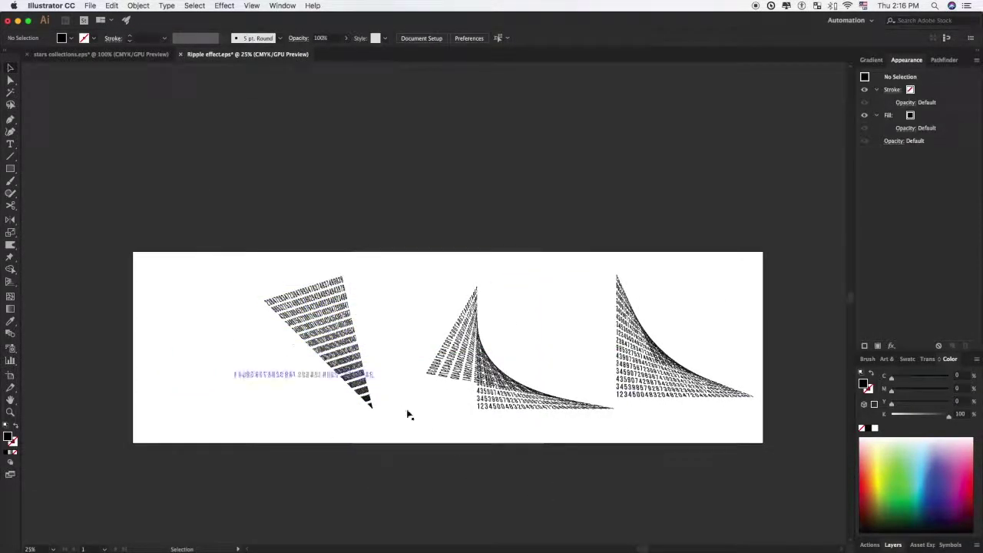
{"action": "left_click", "coordinate": [569, 373]}
{"action": "left_click", "coordinate": [593, 193]}
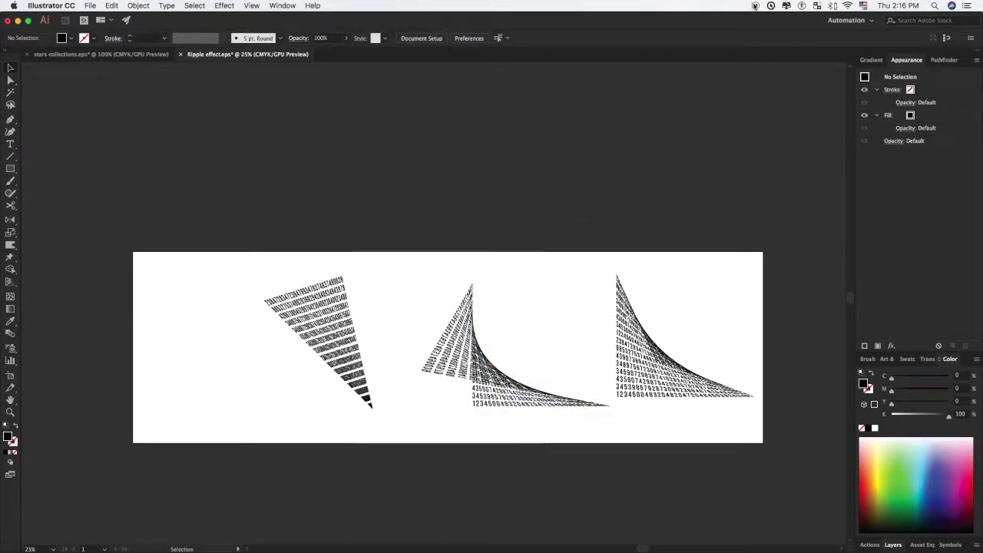
Zoom and pan across the wedge tip, the middle curled sweep and the right concave grid.
{"action": "left_click_drag", "start_coordinate": [566, 406], "coordinate": [606, 410]}
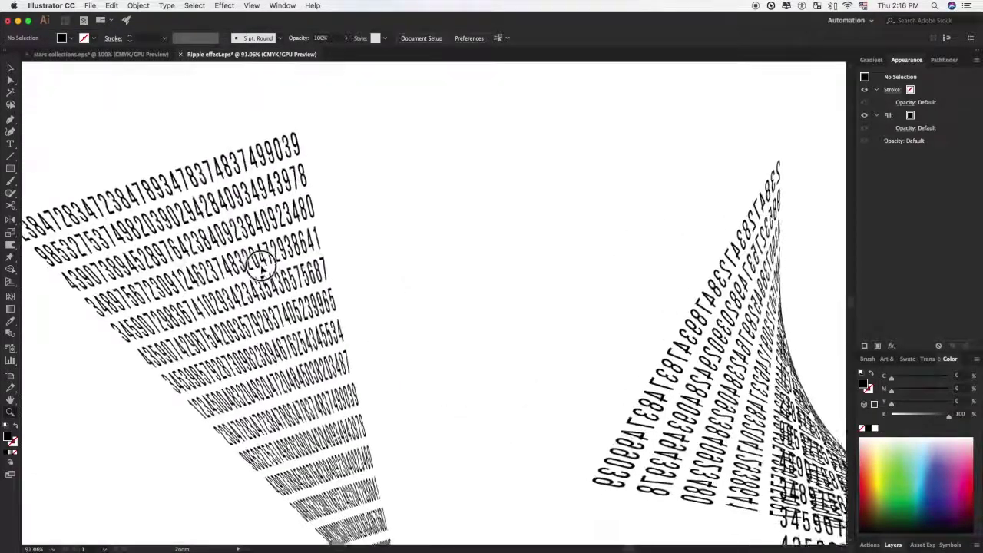
{"action": "mouse_move", "coordinate": [246, 275]}
{"action": "left_mouse_down"}
{"action": "mouse_move", "coordinate": [351, 274]}
{"action": "mouse_move", "coordinate": [356, 190]}
{"action": "left_mouse_up"}
{"action": "scroll", "coordinate": [356, 190], "scroll_direction": "down", "scroll_amount": 10}
{"action": "scroll", "coordinate": [357, 189], "scroll_direction": "down", "scroll_amount": 5}
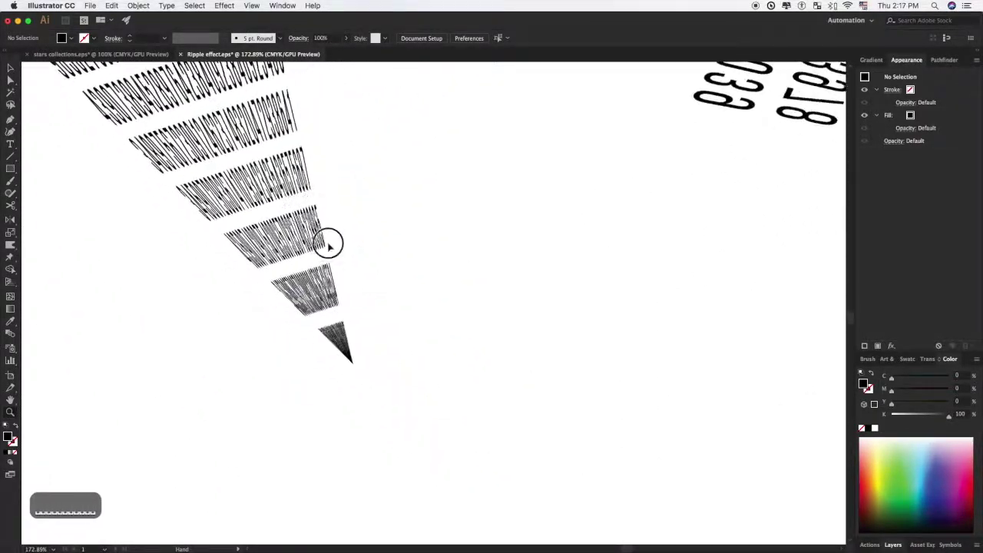
{"action": "left_click_drag", "start_coordinate": [673, 220], "coordinate": [390, 379]}
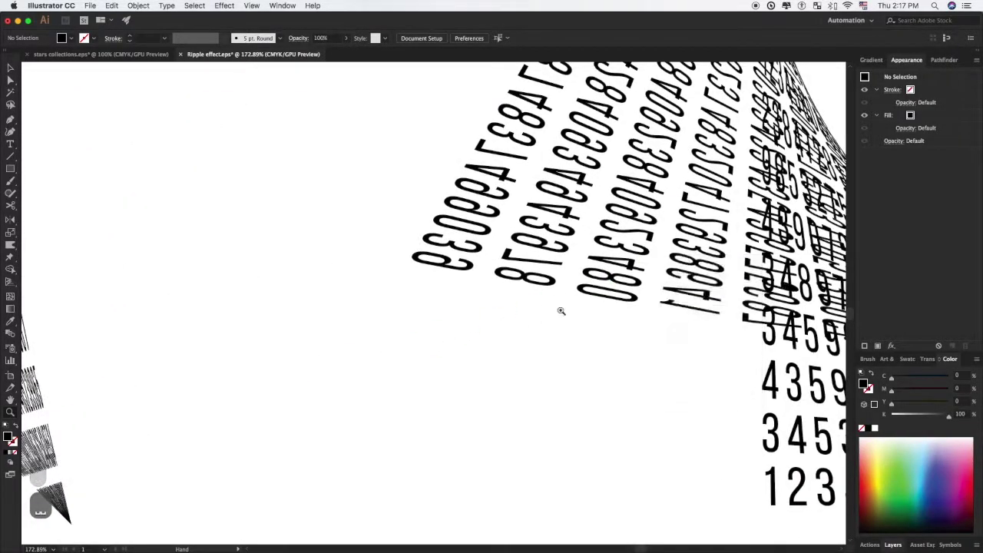
{"action": "left_click_drag", "start_coordinate": [551, 331], "coordinate": [344, 384]}
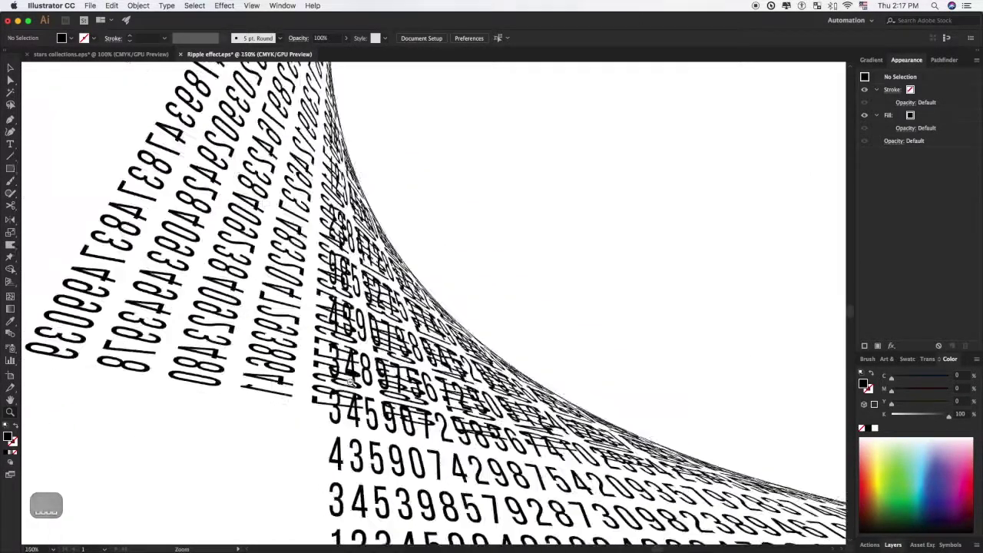
{"action": "left_click_drag", "start_coordinate": [423, 410], "coordinate": [338, 376]}
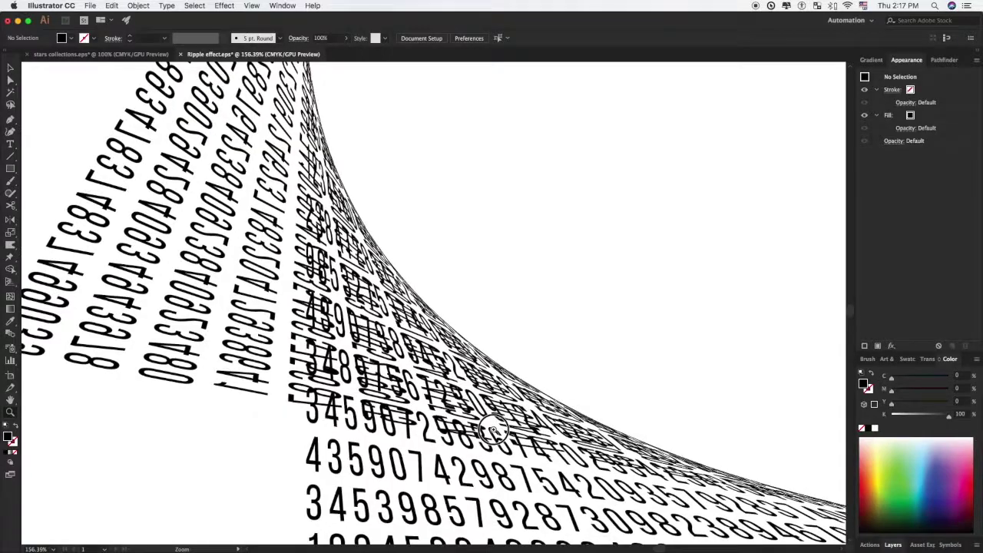
{"action": "mouse_move", "coordinate": [676, 369]}
{"action": "left_mouse_down"}
{"action": "mouse_move", "coordinate": [728, 473]}
{"action": "mouse_move", "coordinate": [543, 319]}
{"action": "left_mouse_up"}
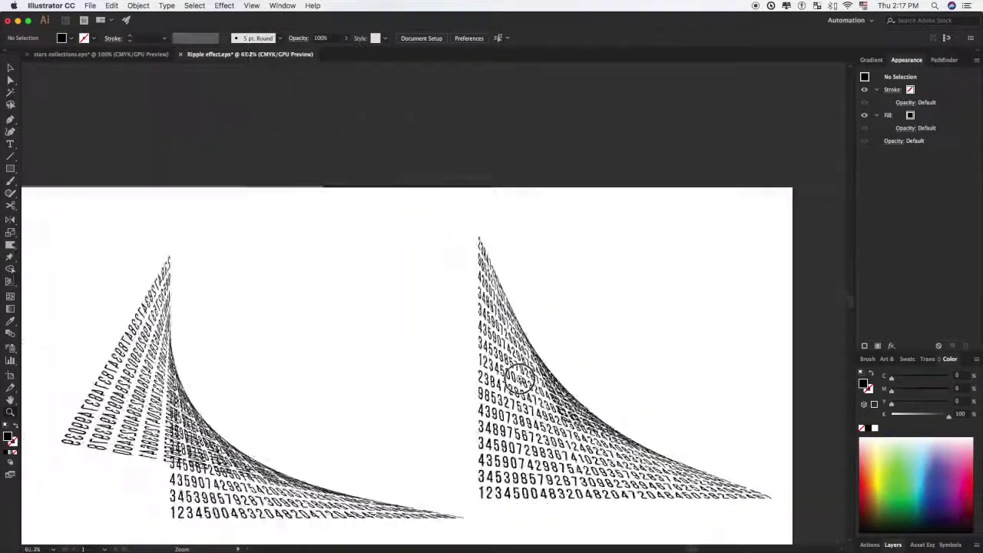
{"action": "scroll", "coordinate": [544, 319], "scroll_direction": "down", "scroll_amount": 2}
Fill the second-to-last row of digits in the right concave sweep with light blue.
{"action": "key", "text": "v"}
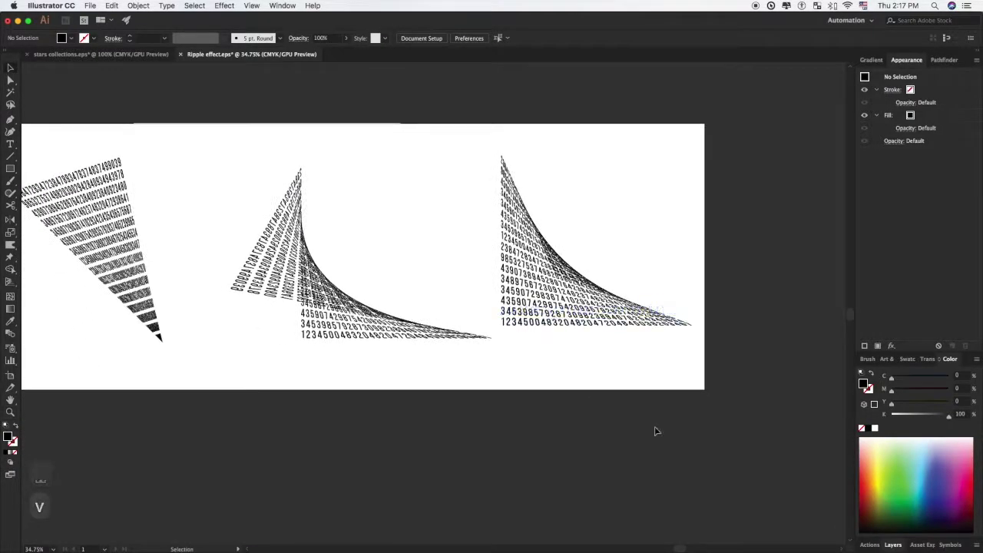
{"action": "left_click", "coordinate": [630, 307]}
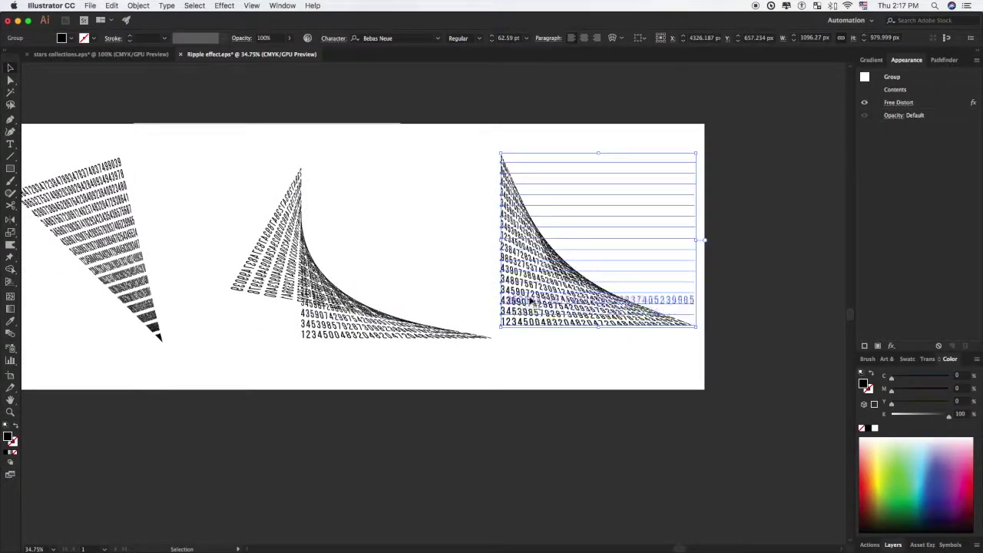
{"action": "double_click", "coordinate": [529, 294]}
{"action": "left_click", "coordinate": [526, 321]}
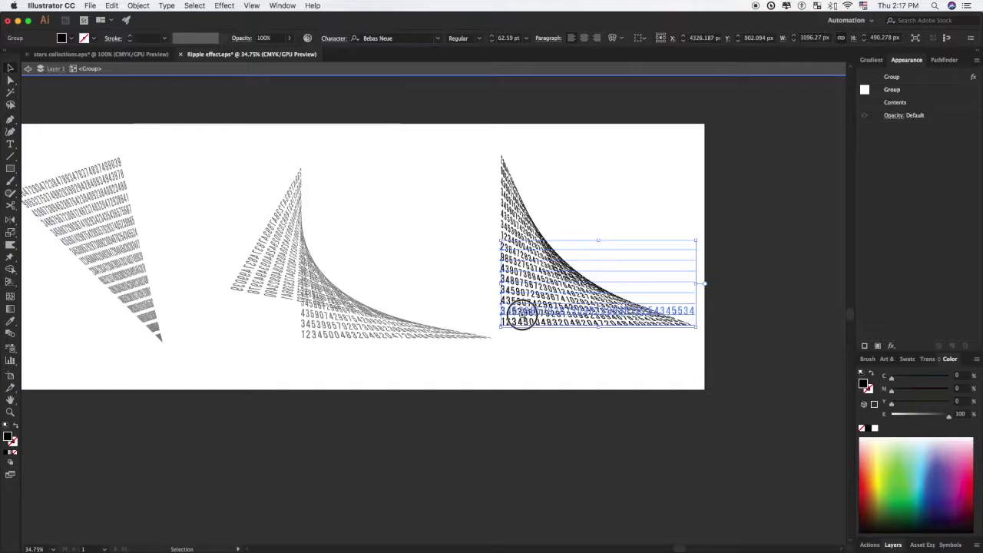
{"action": "double_click", "coordinate": [519, 316]}
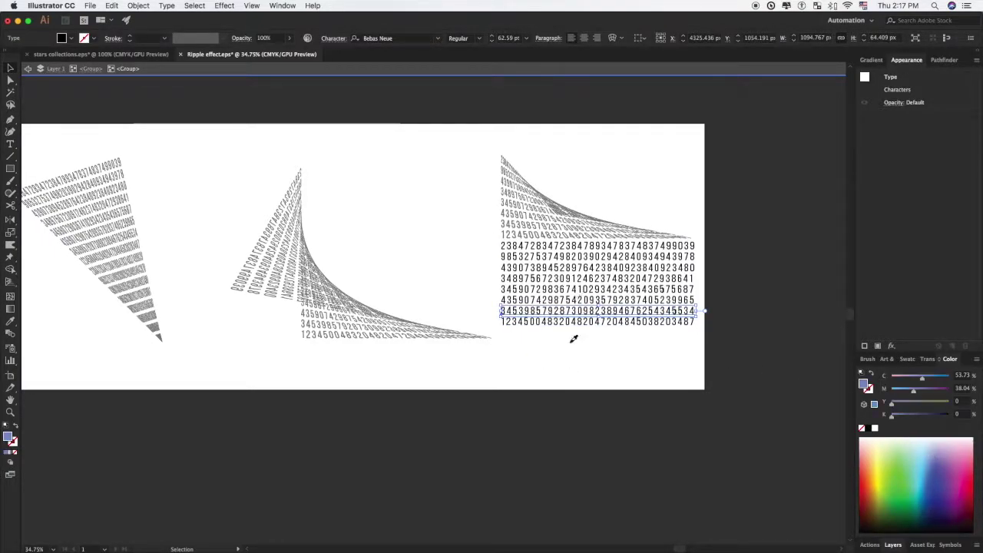
{"action": "left_click", "coordinate": [759, 366]}
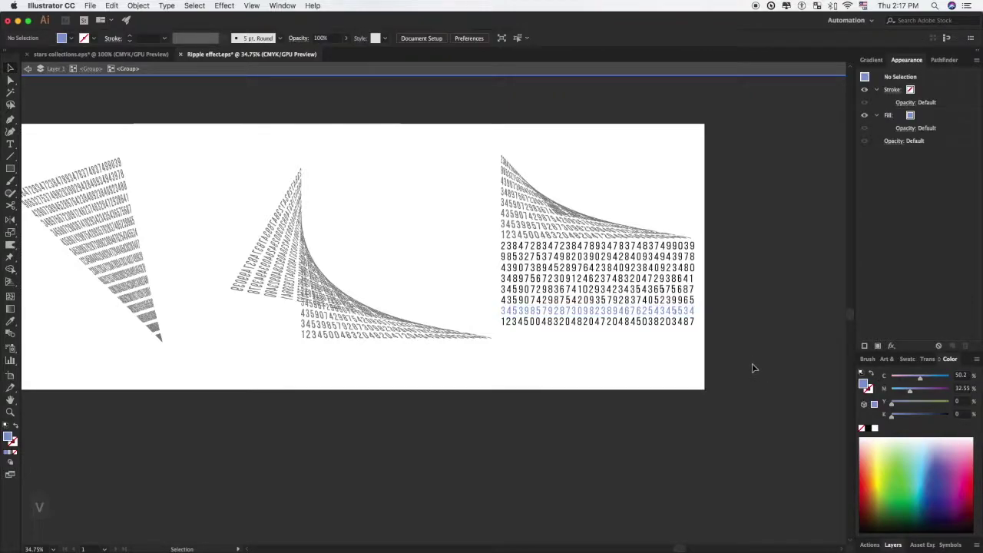
Exit isolation mode and check the recoloured right warped shape.
{"action": "key", "text": "Escape"}
{"action": "left_click", "coordinate": [566, 316]}
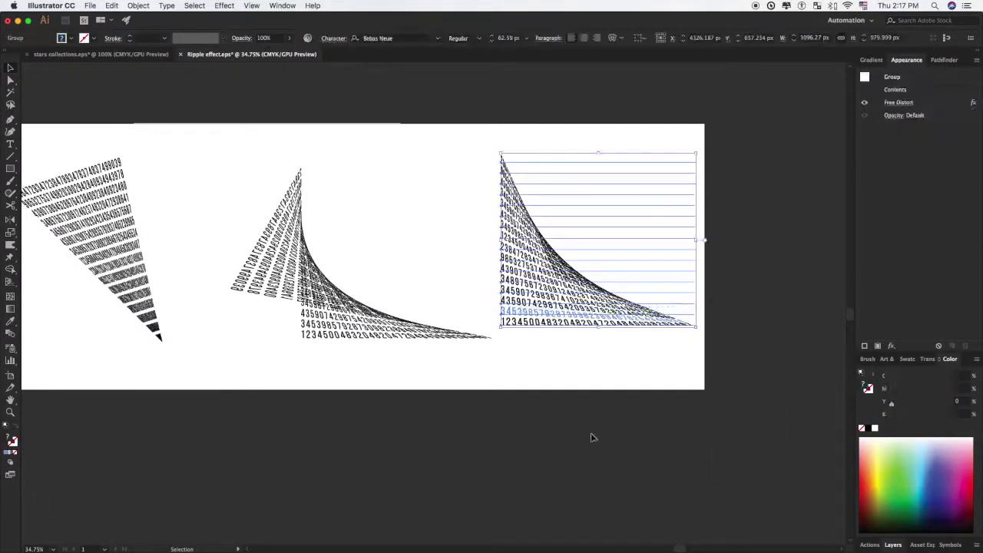
{"action": "left_click", "coordinate": [533, 388]}
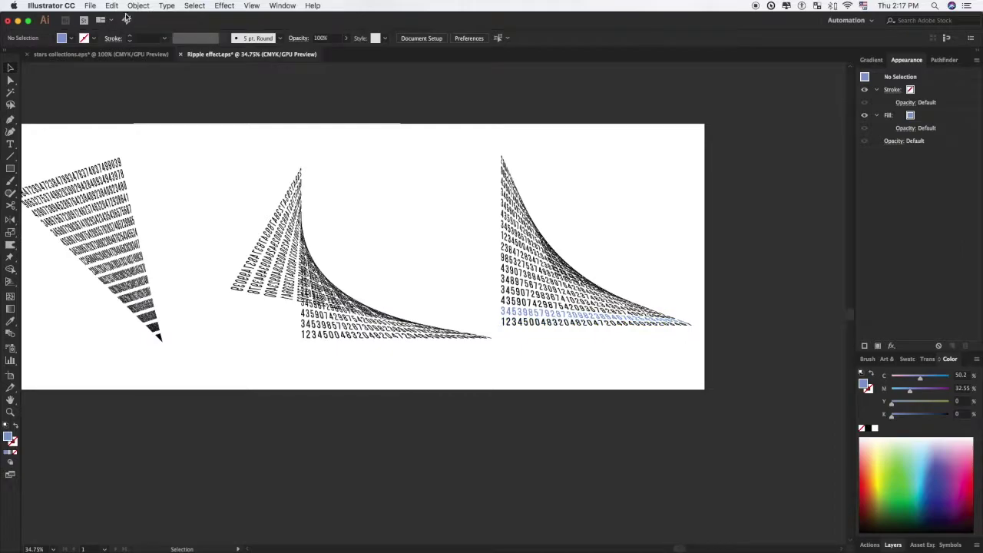